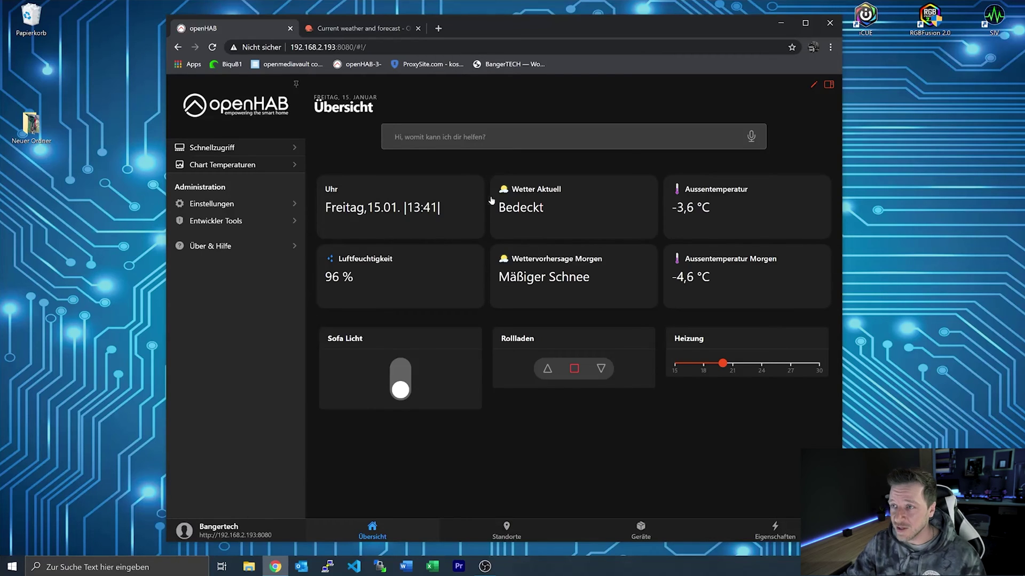
Look at the OpenWeather website, return to openHAB and view the list of installed binding add-ons.
left_click(369, 30)
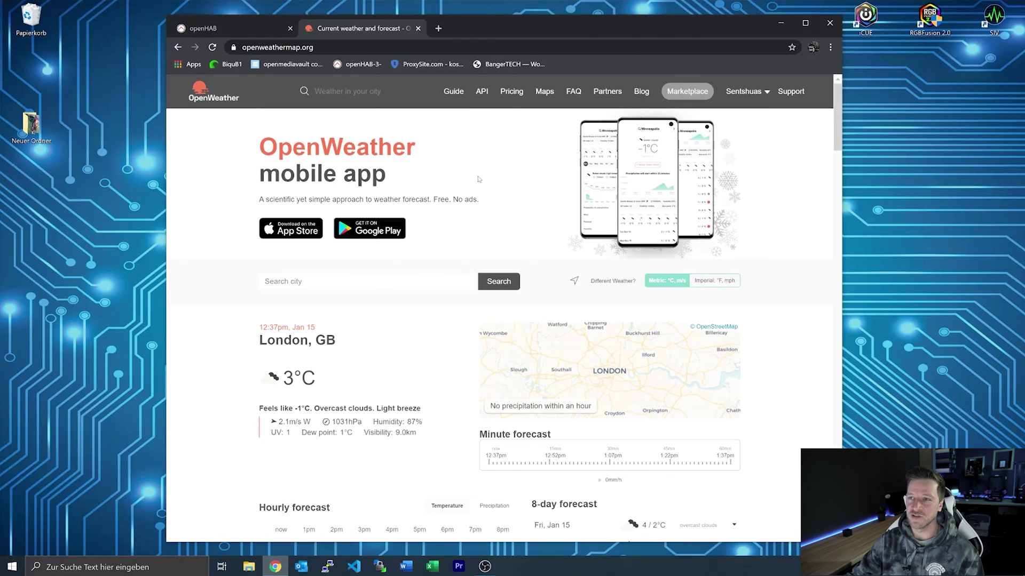
left_click(247, 30)
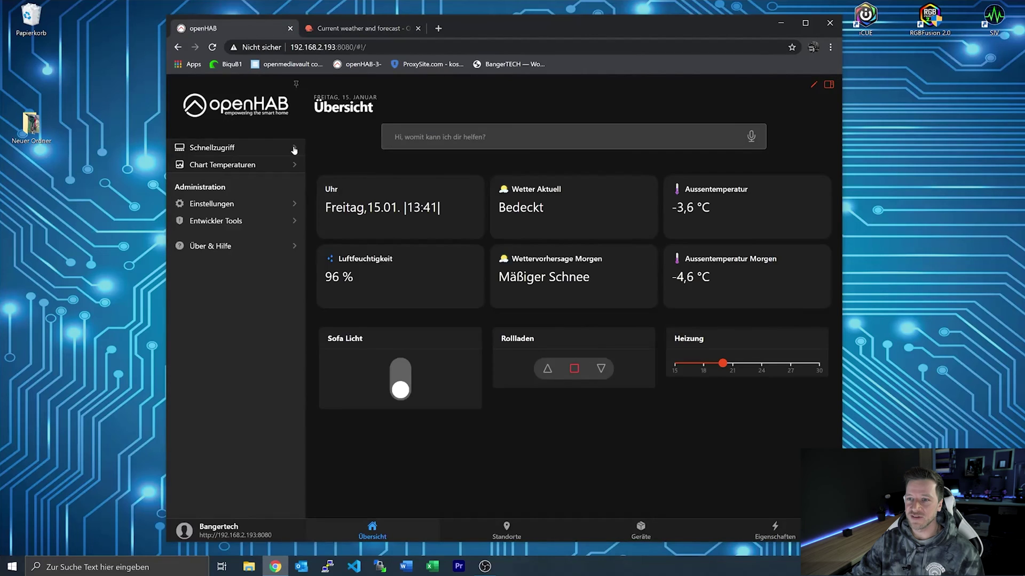
left_click(297, 205)
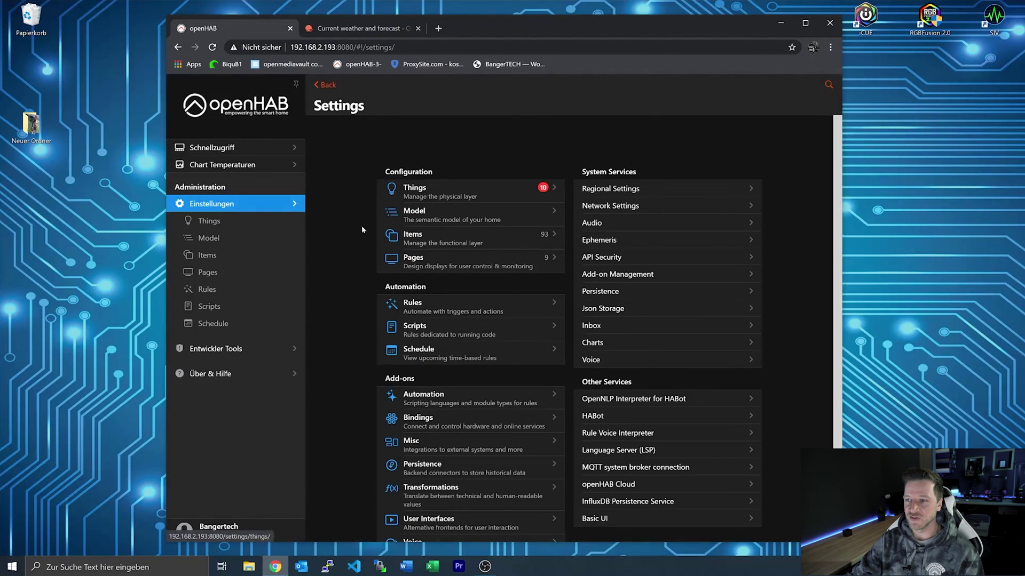
left_click(456, 418)
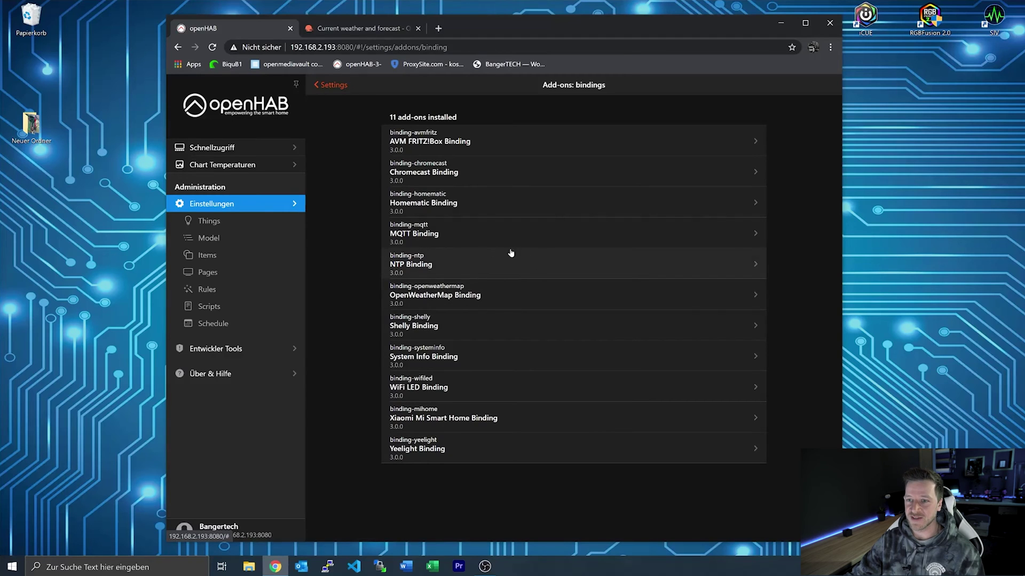
Search the configured Things for "open" to find the OpenWeatherMap entries, and clear the search.
left_click(231, 225)
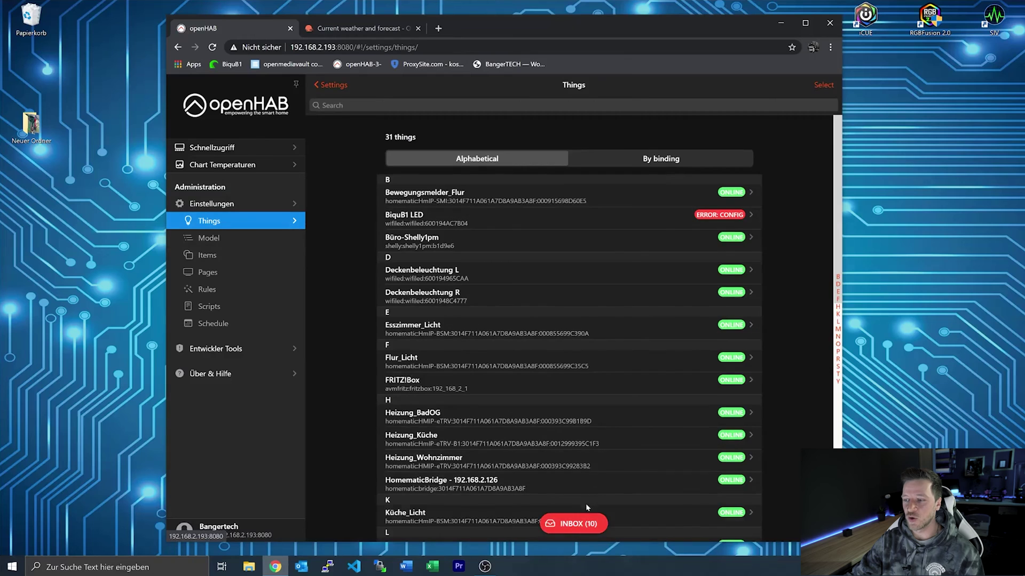
left_click(324, 105)
type("open")
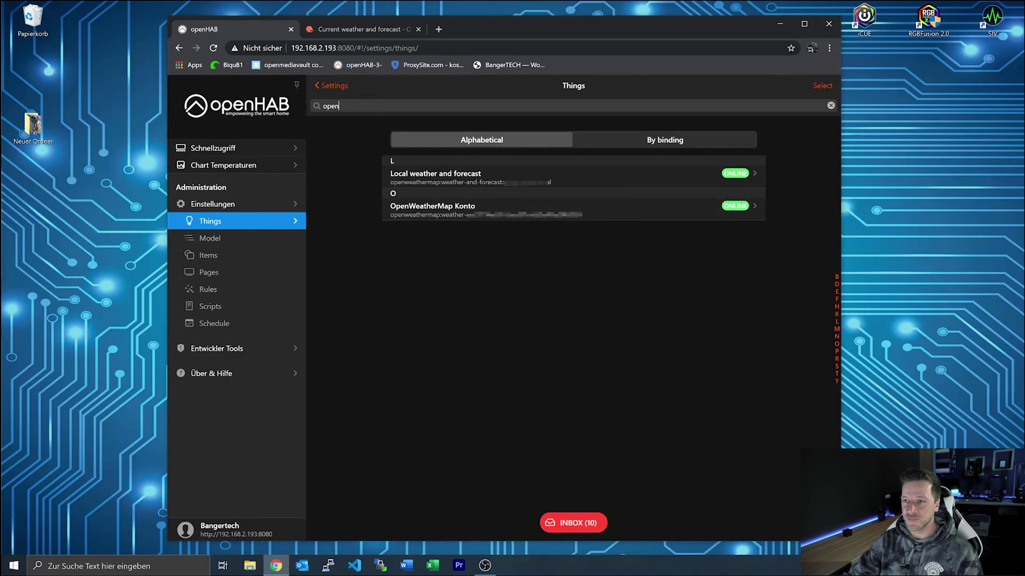
left_click_drag(340, 106, 313, 120)
key("BackSpace")
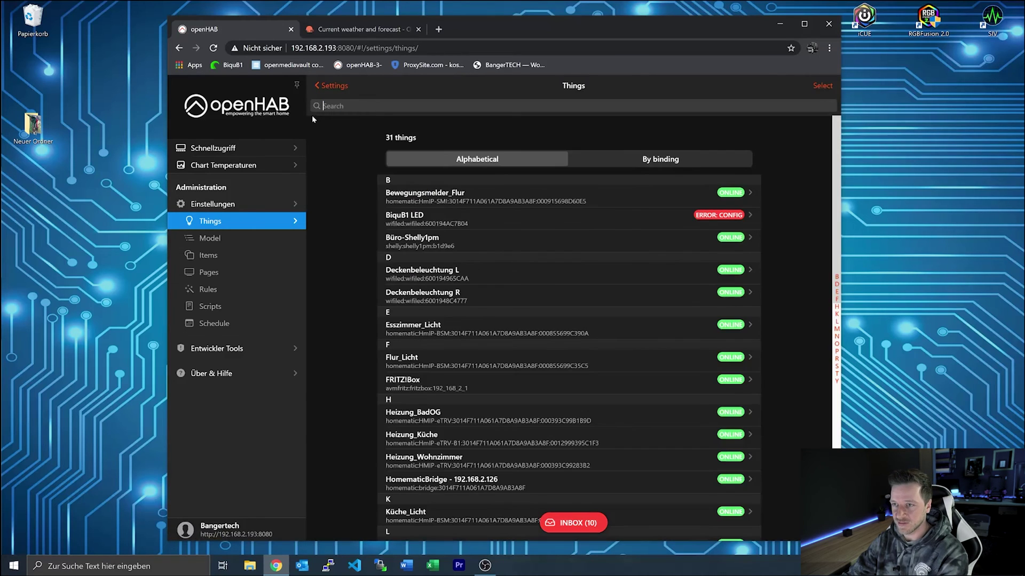
Start a new OpenWeatherMap Konto thing from the OpenWeatherMap Binding with the unique ID WetterKontoTest.
left_click(811, 512)
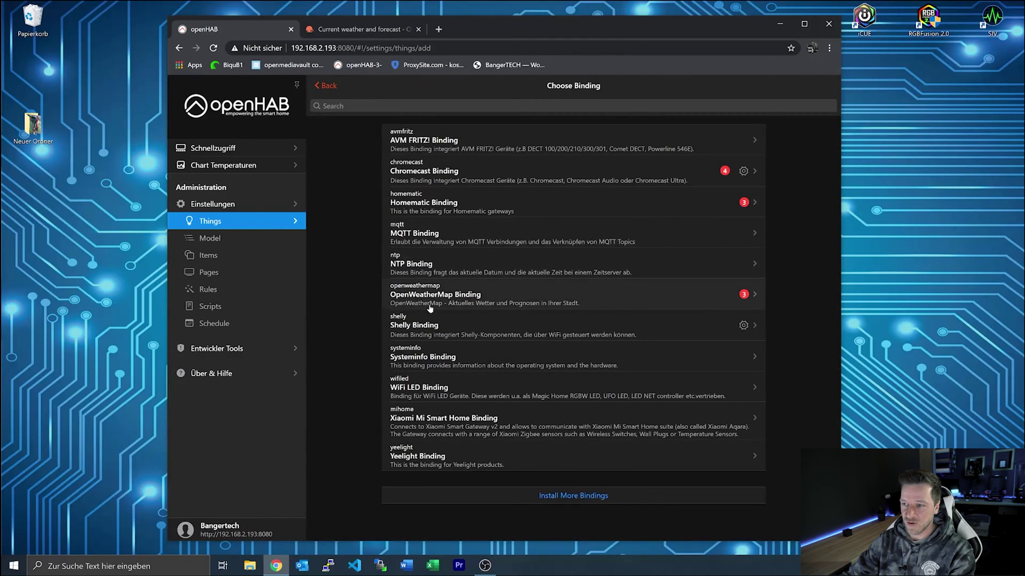
left_click(442, 300)
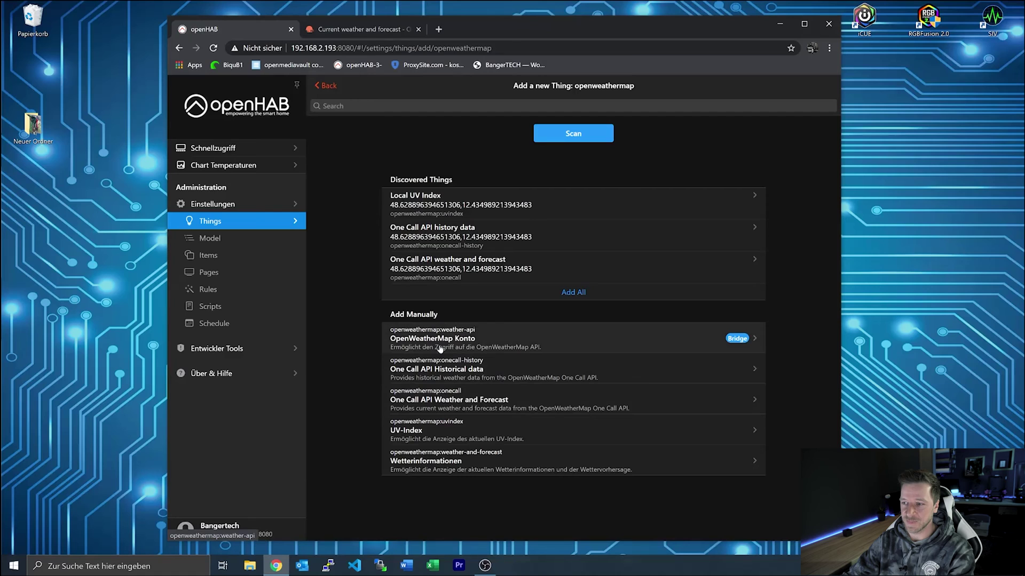
left_click(554, 346)
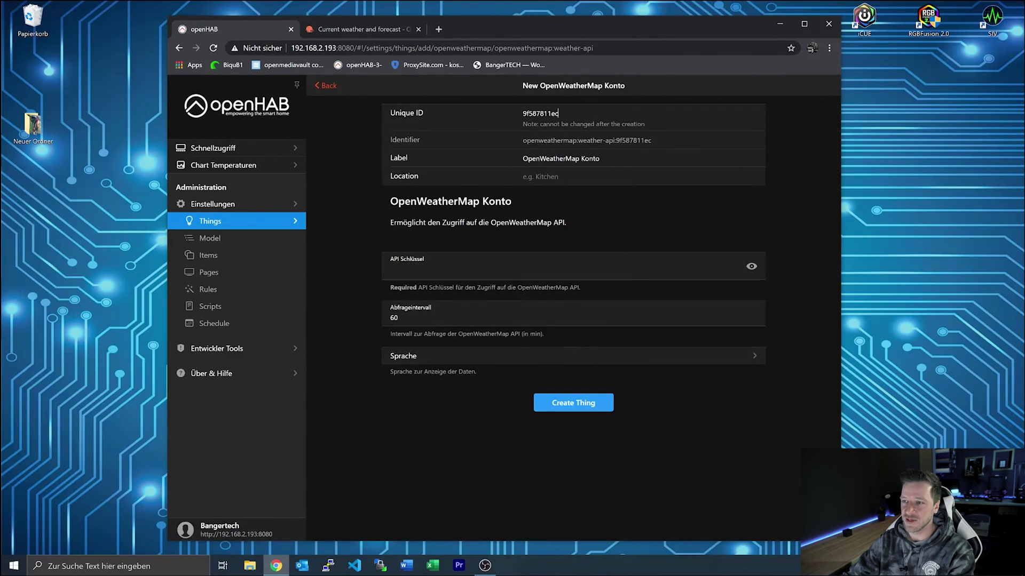
key("ctrl+a")
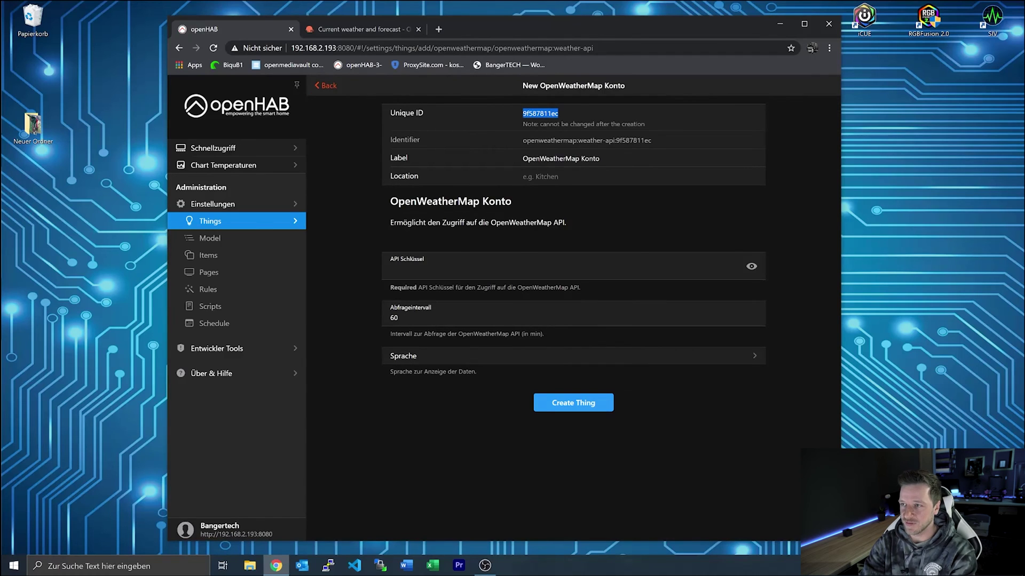
type("WetterKontoTest")
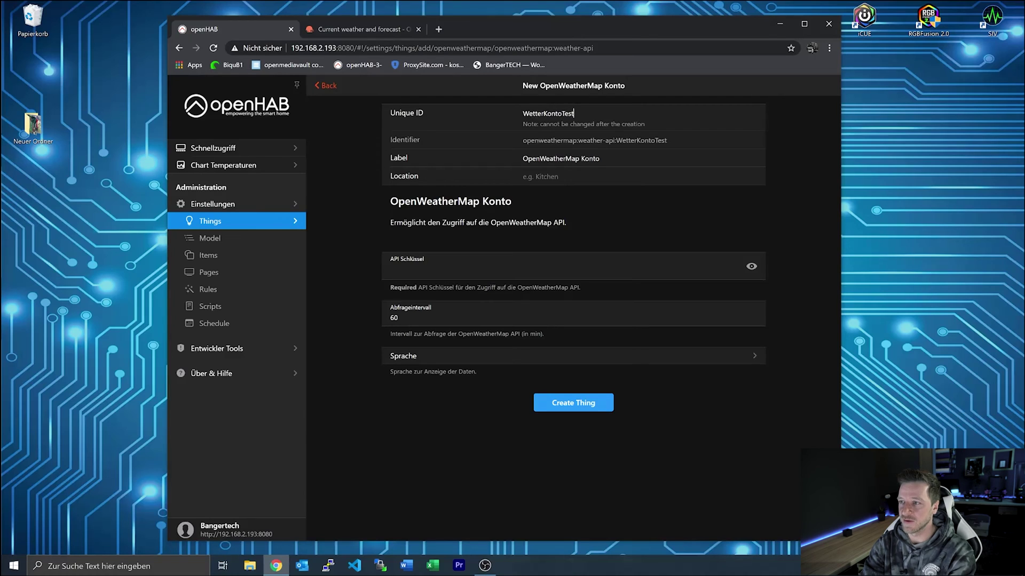
Set the label of the new OpenWeatherMap account thing to "Wetter Konto Test".
key("Tab")
type("W")
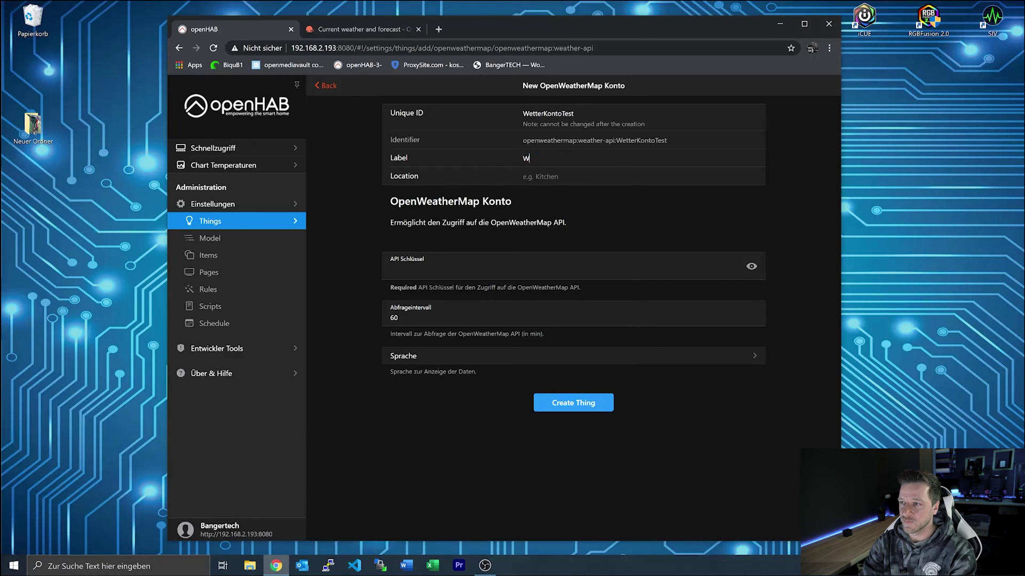
type("etter Konn")
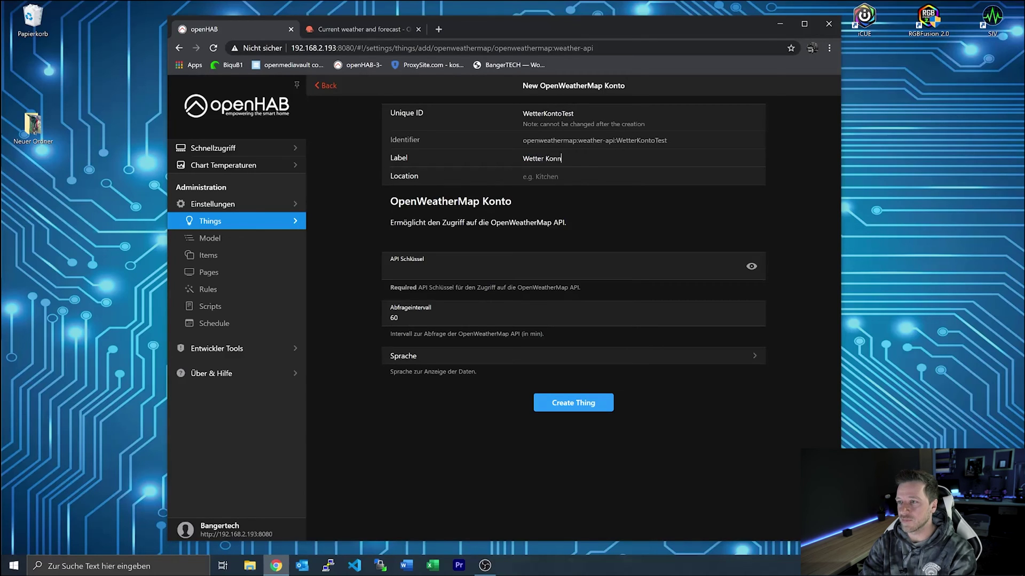
key("BackSpace")
type("to Test")
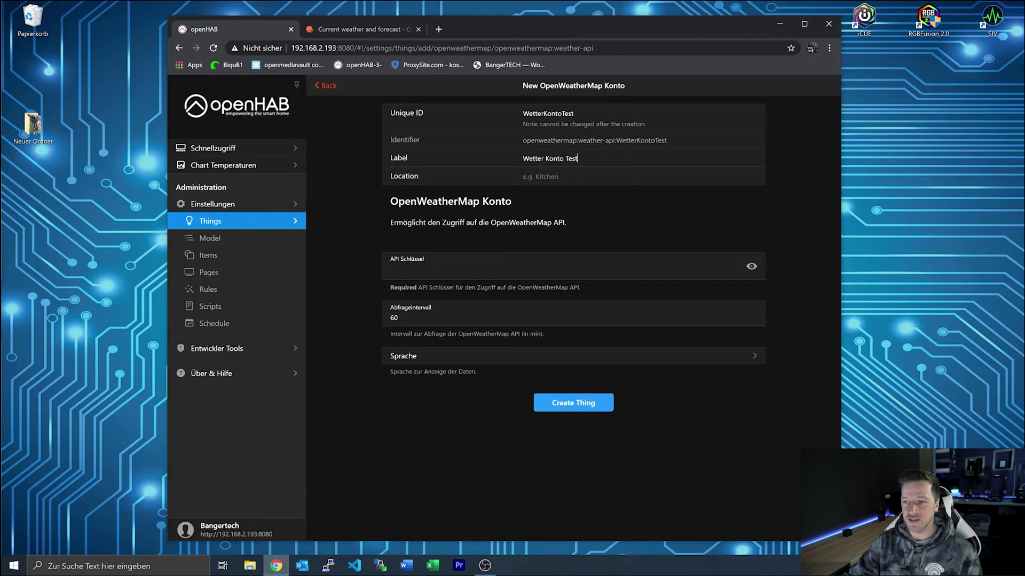
Check the OpenWeather website and the account's language options, and return to the Things list without creating the account thing.
left_click(362, 29)
left_click(247, 30)
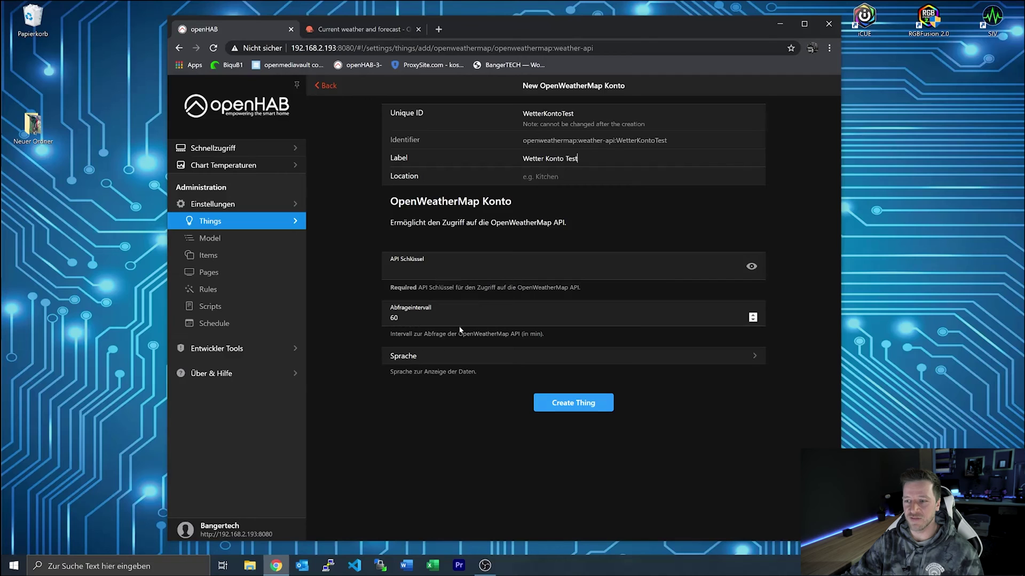
left_click(416, 358)
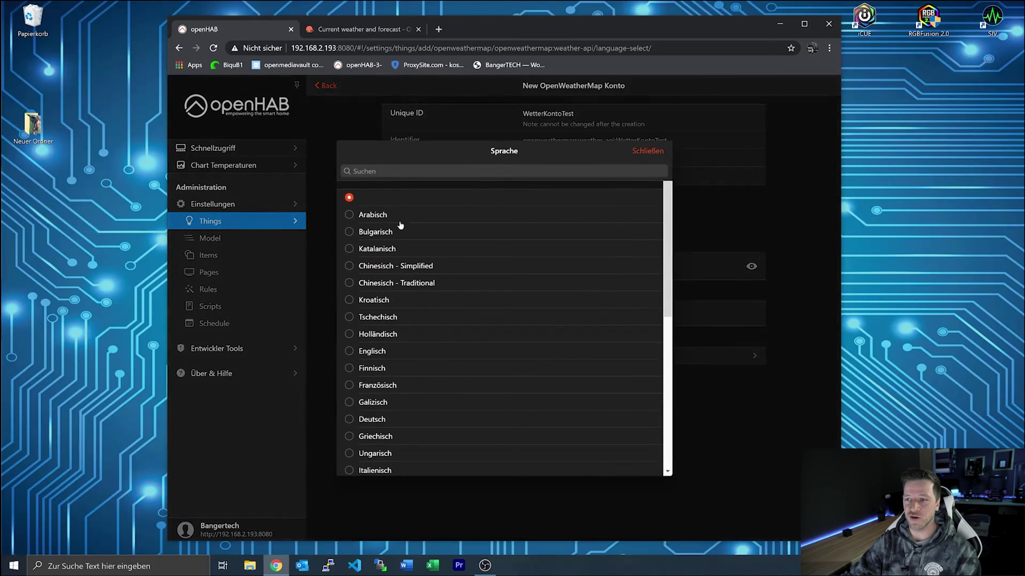
left_click(654, 152)
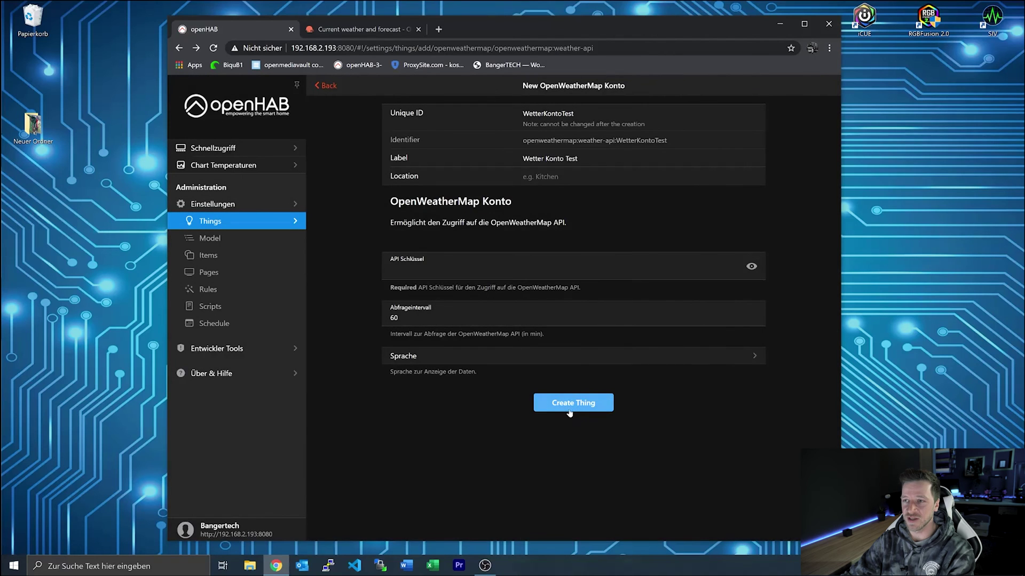
left_click(330, 86)
left_click(330, 87)
left_click(330, 87)
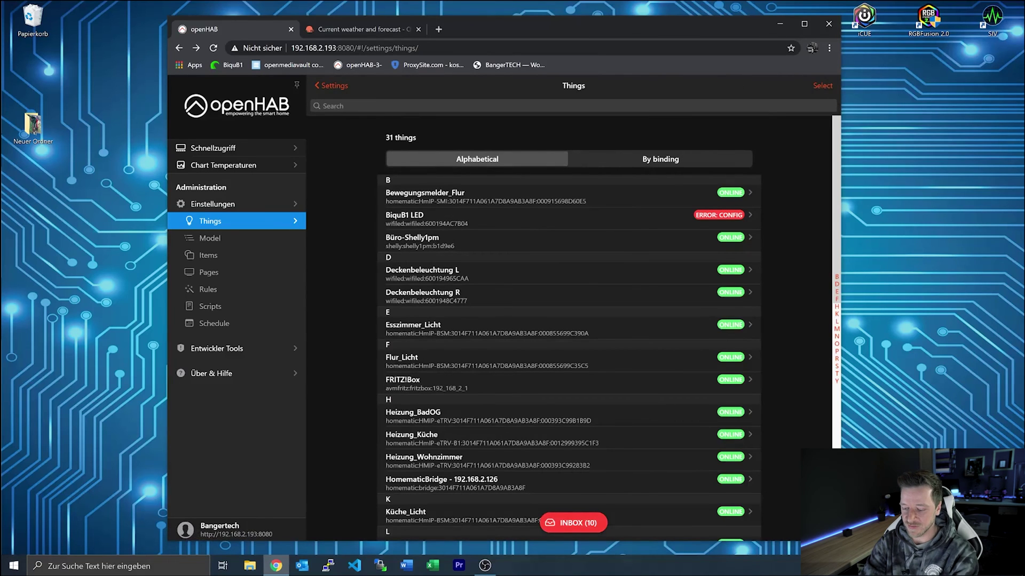
Search the Things for "open" and examine the configuration of the existing OpenWeatherMap Konto thing.
type("open")
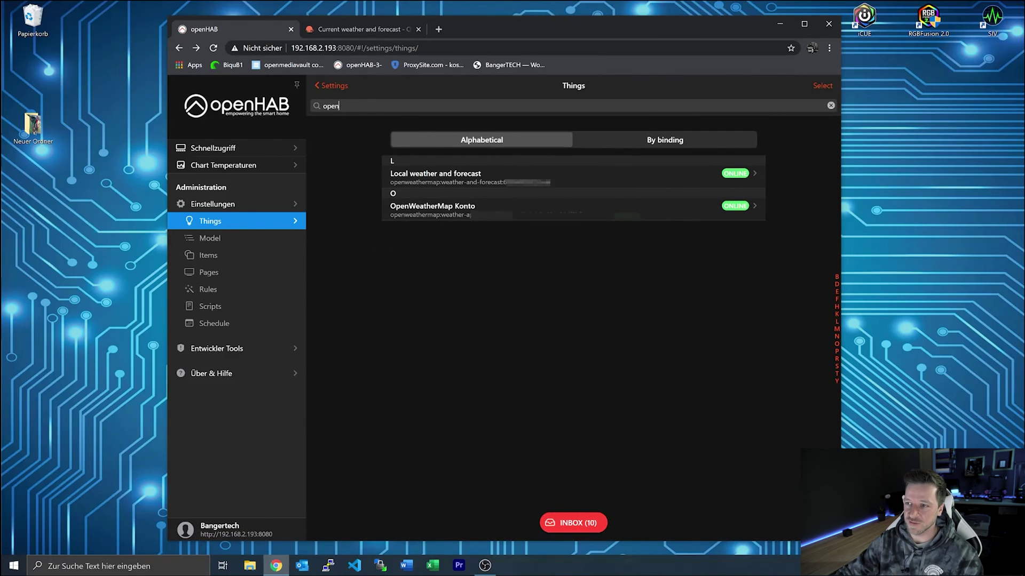
left_click(537, 210)
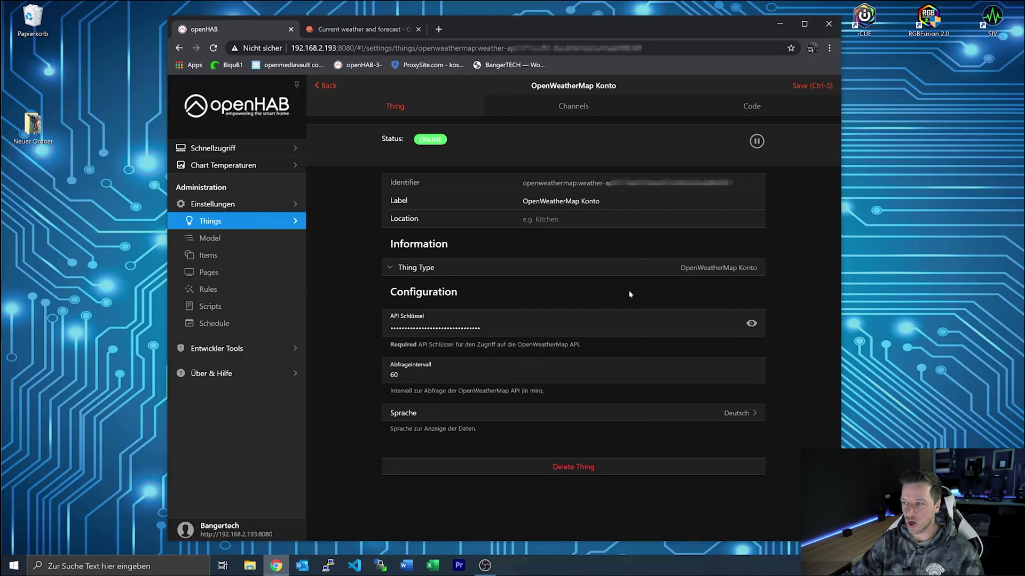
left_click(326, 85)
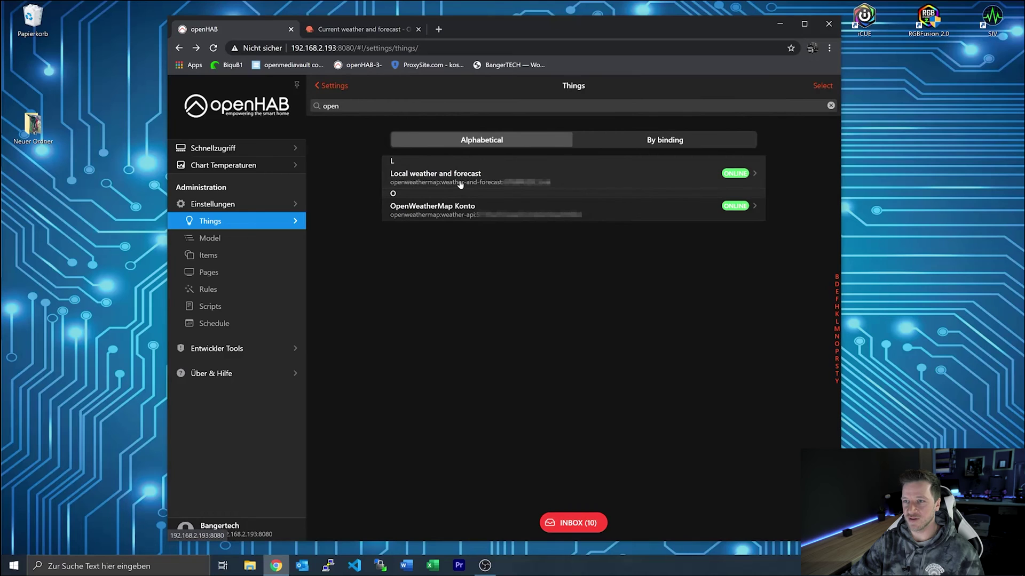
left_click(335, 86)
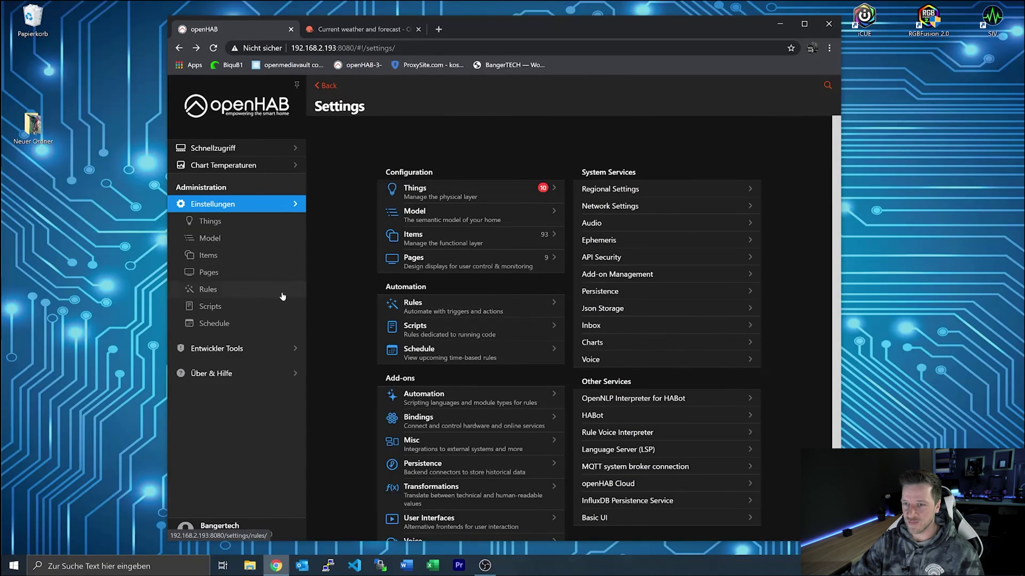
Start a new Wetterinformationen thing from the OpenWeatherMap Binding with the unique ID WettervorhersageTest.
left_click(211, 221)
left_click(817, 521)
left_click(428, 295)
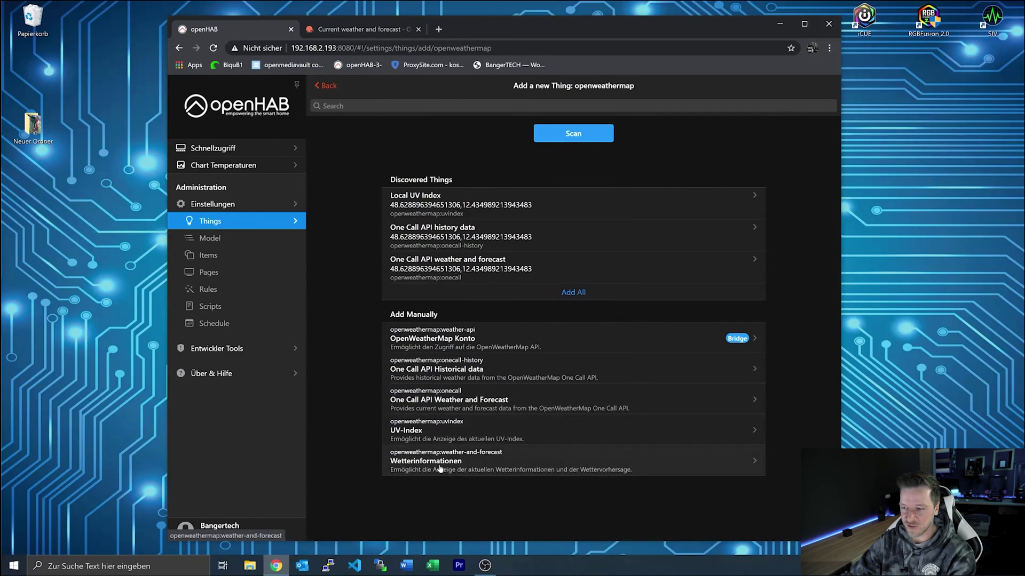
left_click(499, 463)
left_click_drag(560, 113, 482, 112)
type("Wettervorhr")
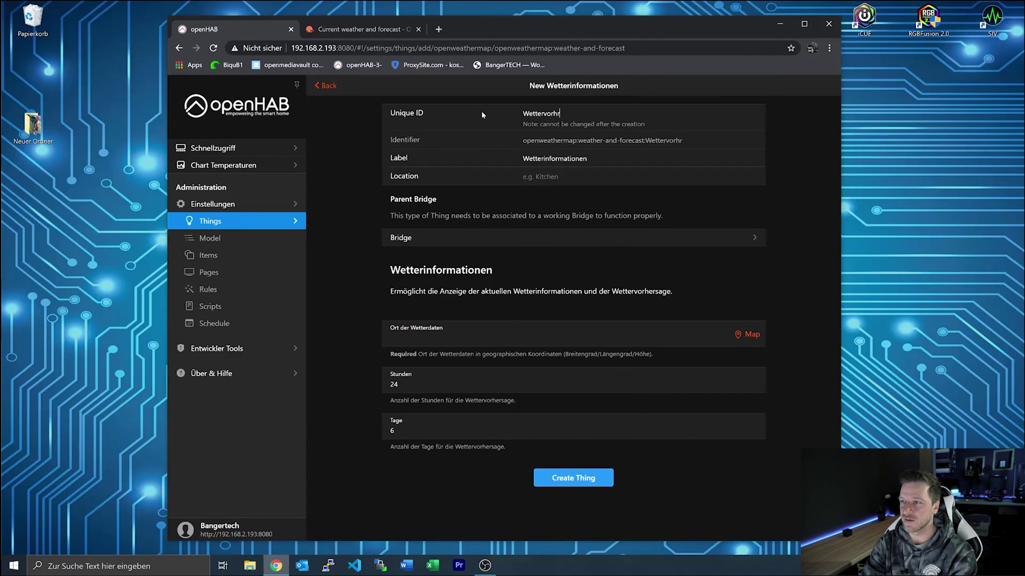
key("BackSpace")
type("ersageTest")
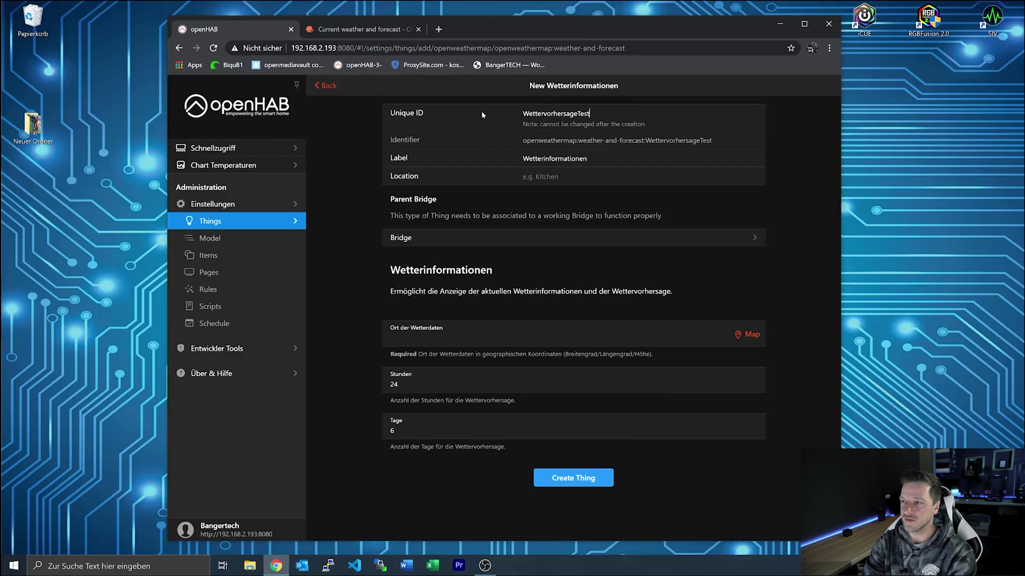
Set the weather thing's label to "Wetterinfo Test" and assign OpenWeatherMap Konto as its parent bridge.
key("Tab")
type("Wet")
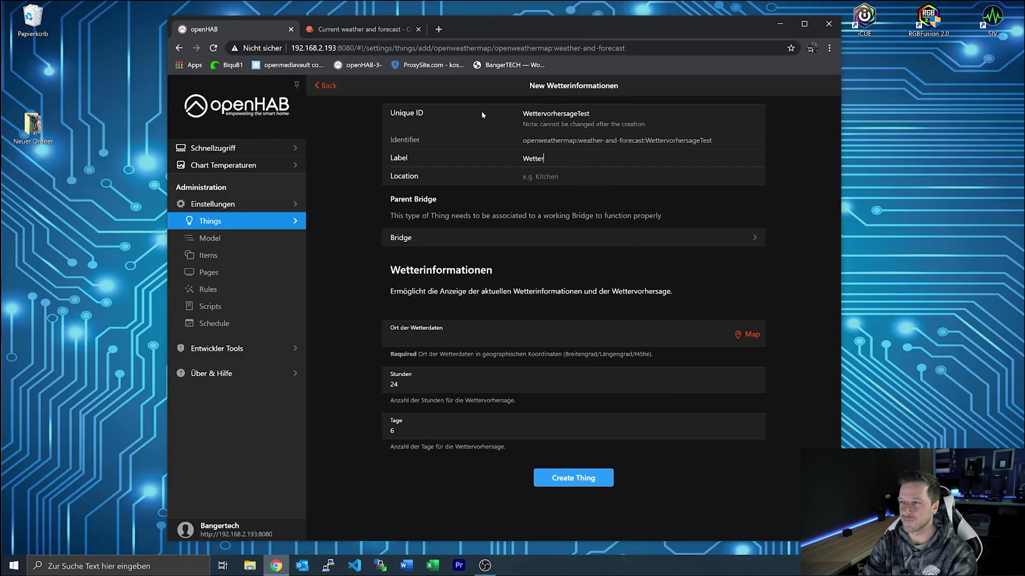
type("terinfo Test")
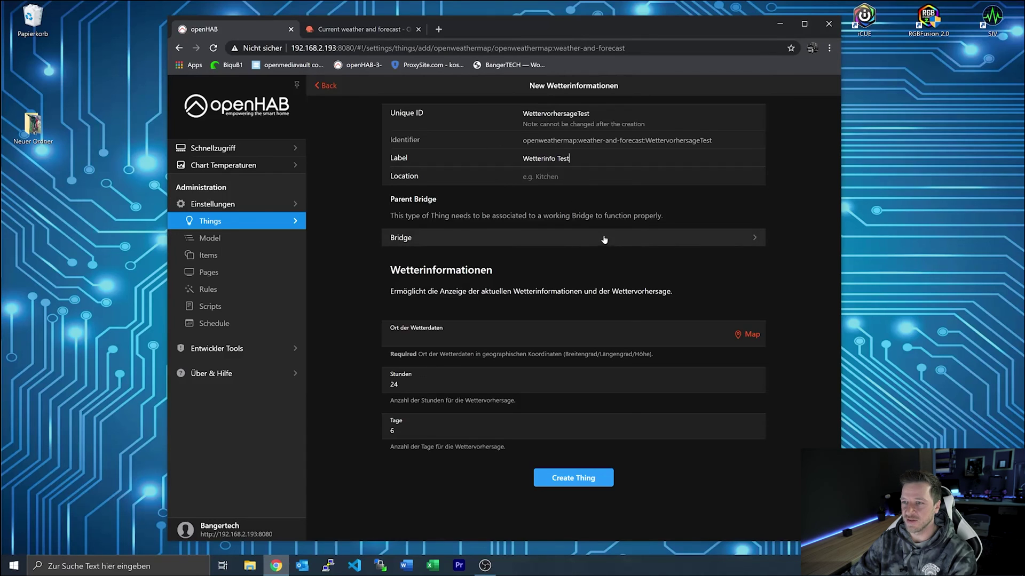
left_click(559, 239)
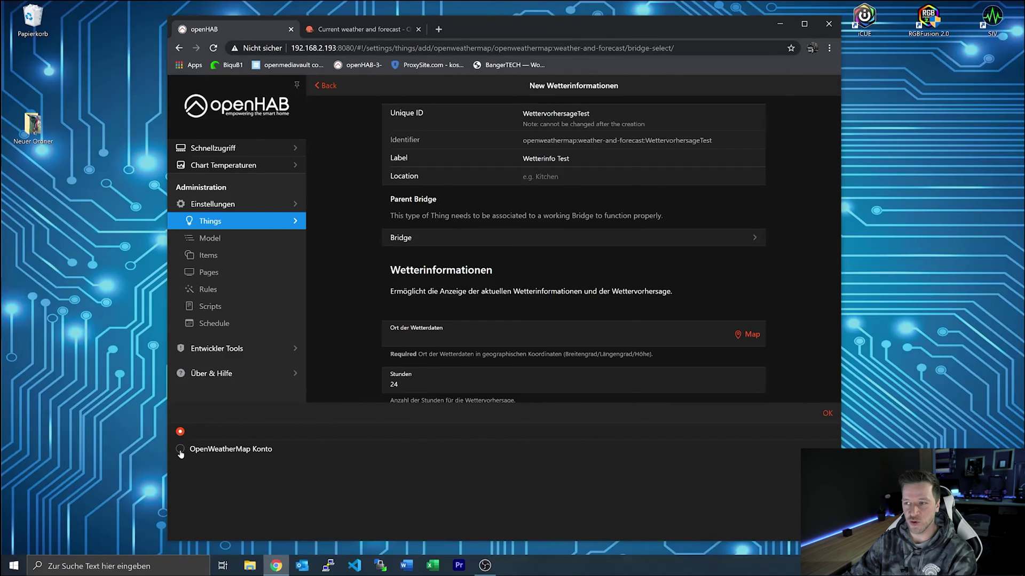
left_click(181, 450)
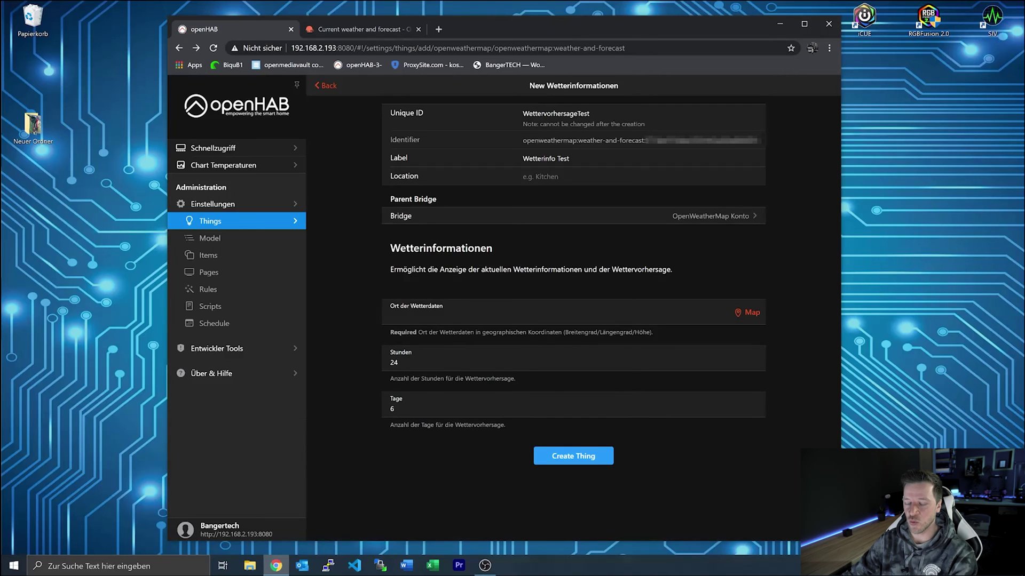
Pick the weather data location on the map in central Germany, west of Jena, at about 50.967, 11.047.
left_click(748, 313)
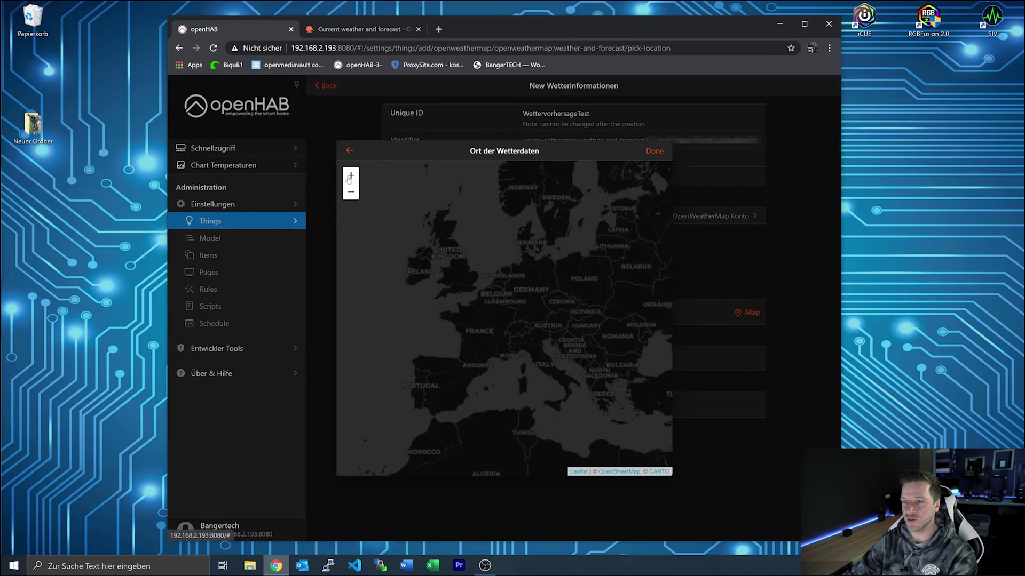
left_click(351, 176)
left_click(351, 176)
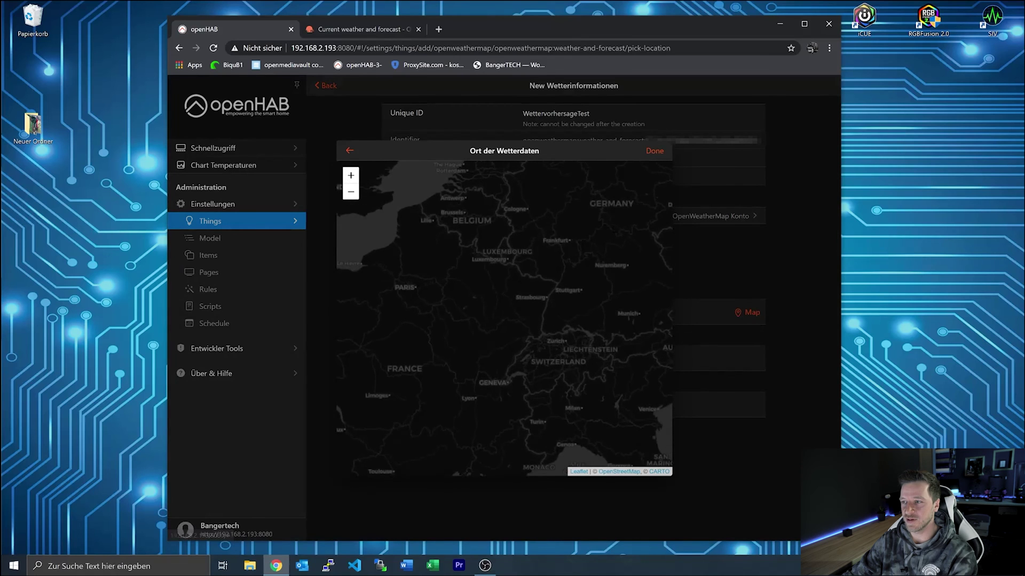
left_click_drag(480, 240, 369, 326)
left_click(351, 176)
left_click(350, 176)
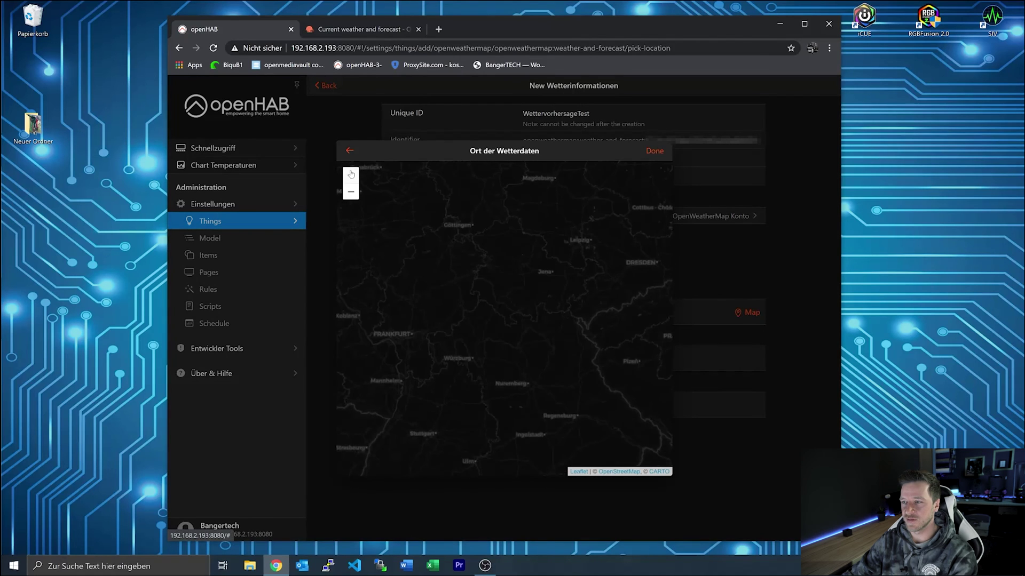
left_click(548, 216)
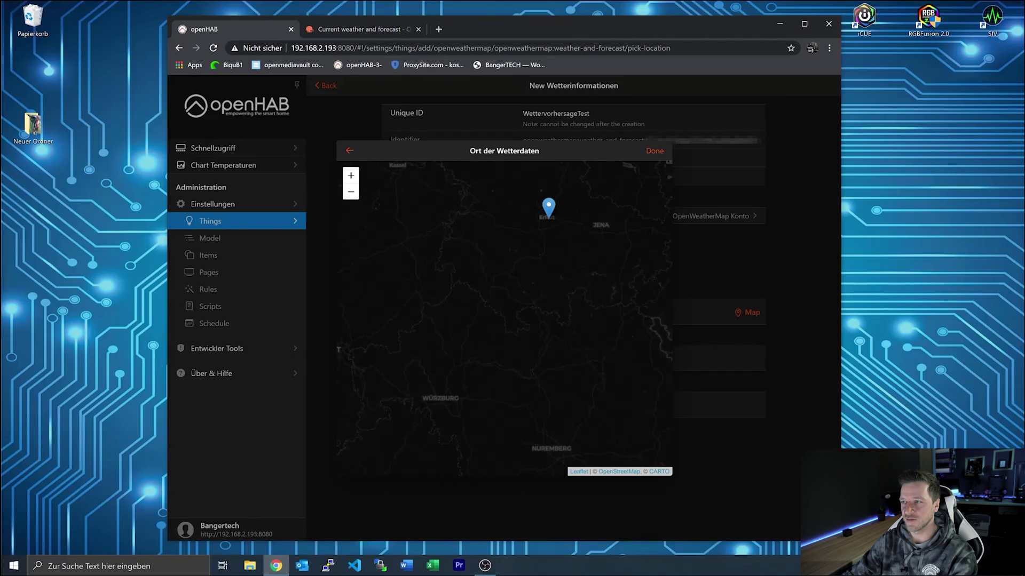
left_click(655, 154)
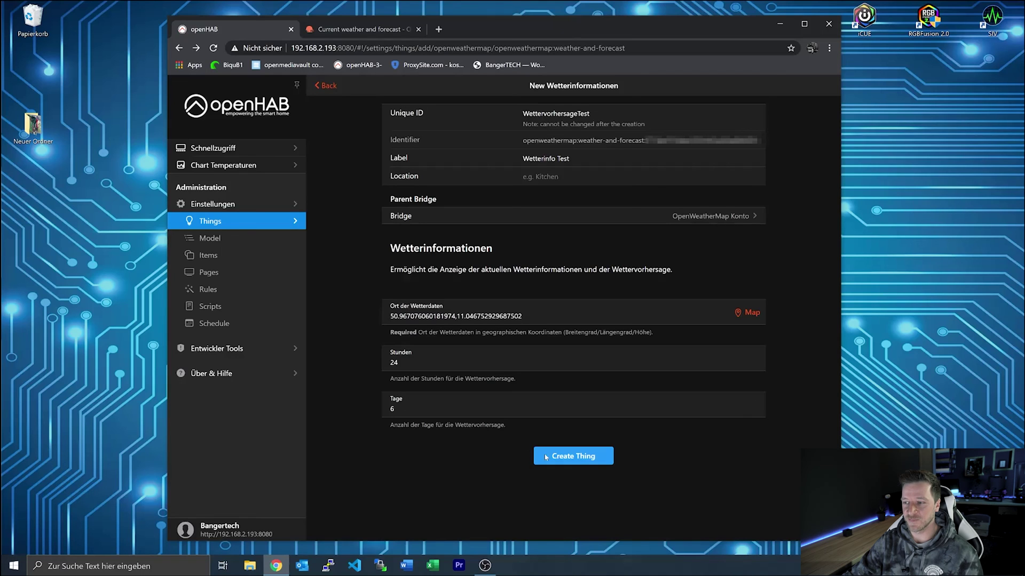
Create the Wetterinfo Test thing and open it from the Things list filtered by "open".
left_click(588, 457)
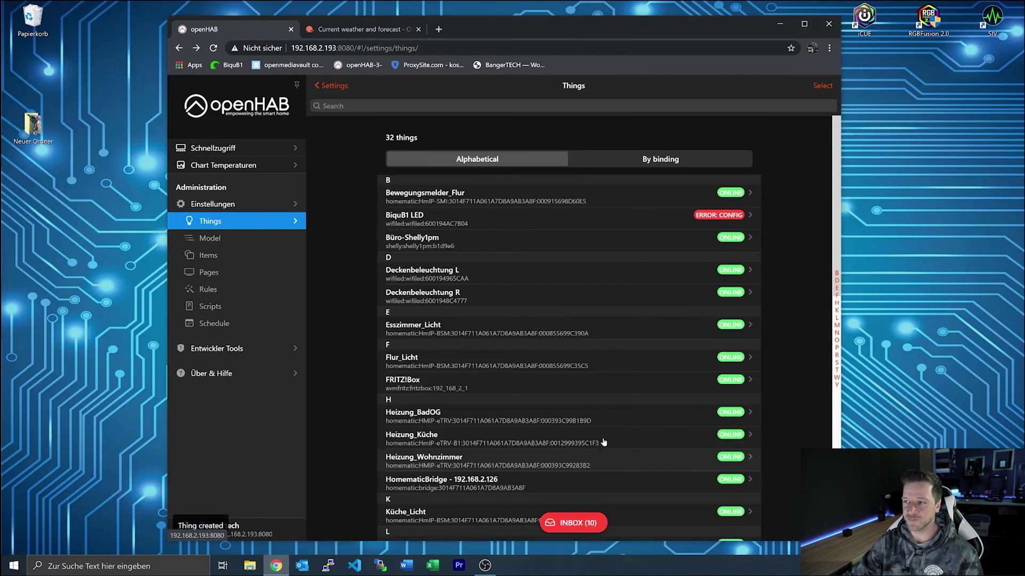
type("open")
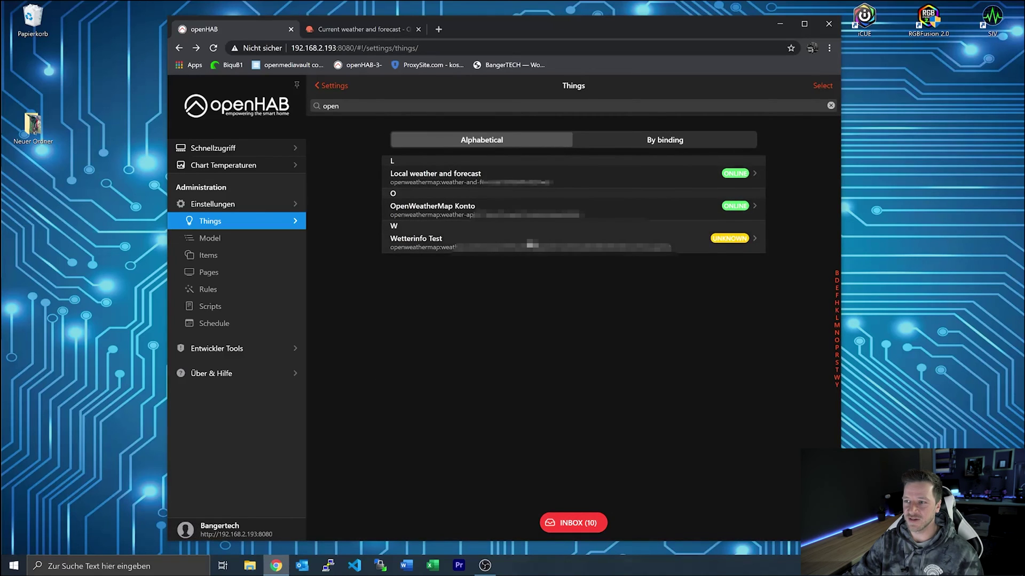
left_click(562, 239)
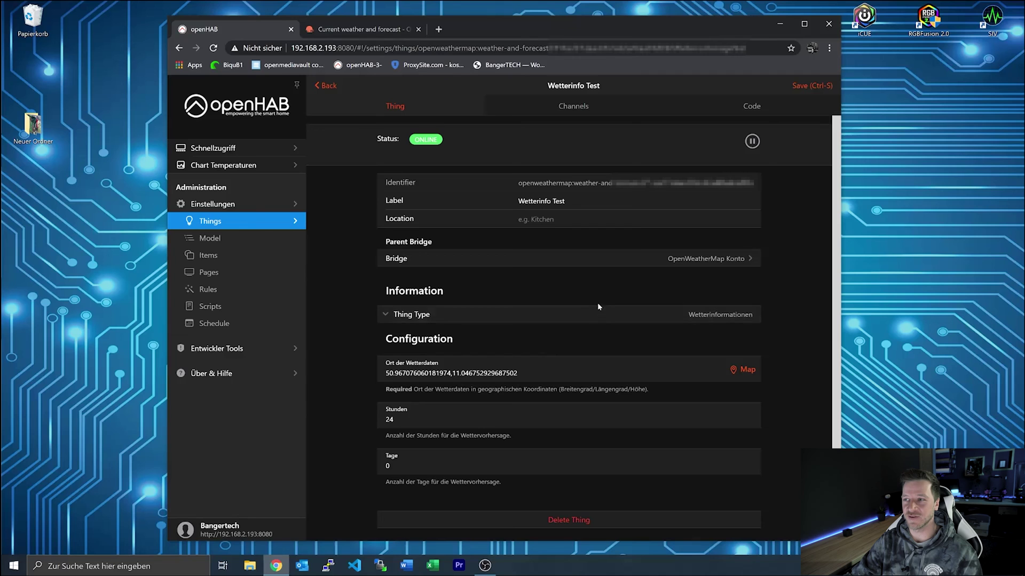
Examine the channels of the Wetterinfo Test thing, covering current weather and the hourly and daily forecasts.
left_click(576, 111)
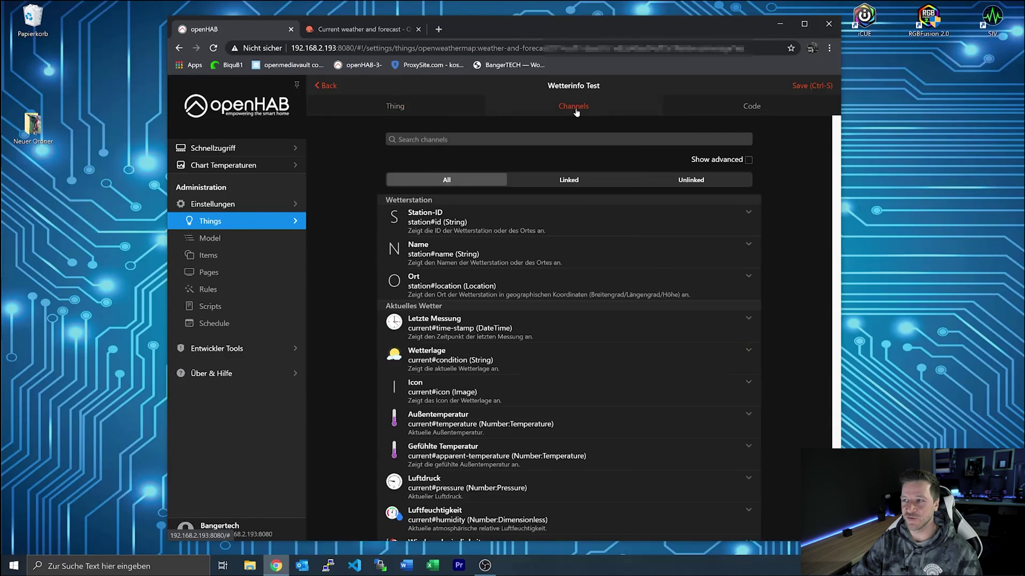
scroll(671, 279, "down", 20)
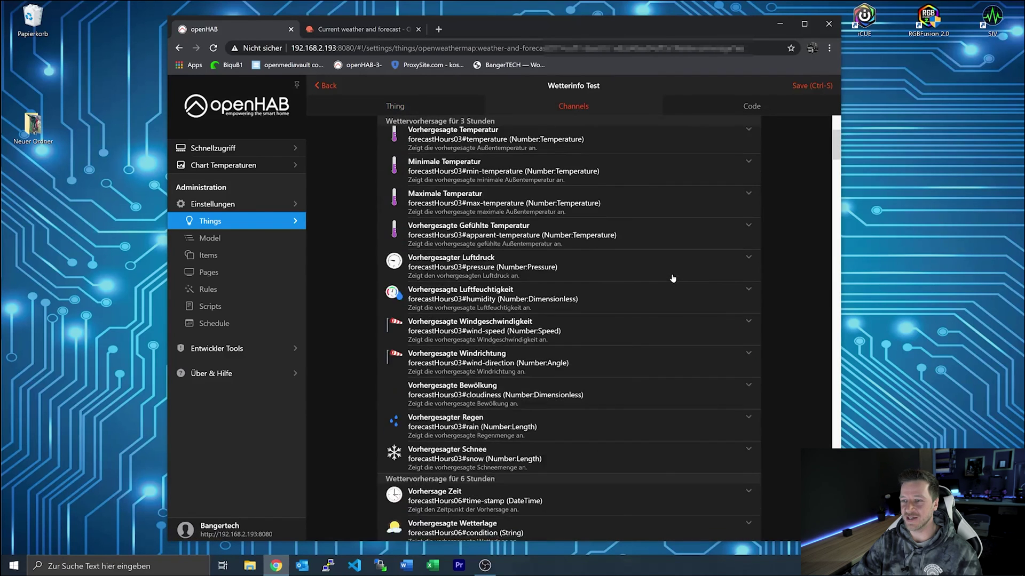
scroll(671, 279, "down", 20)
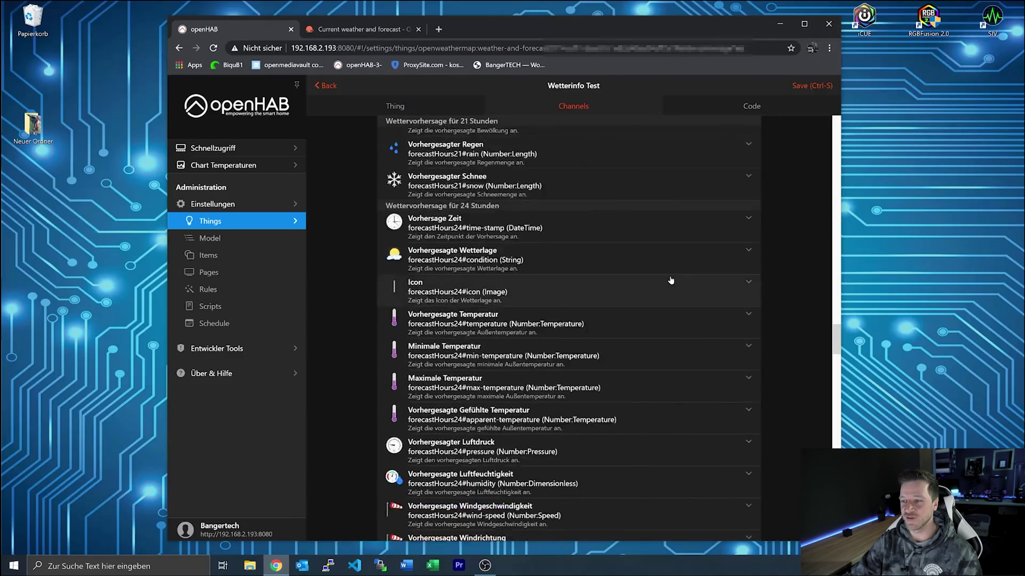
scroll(669, 284, "down", 20)
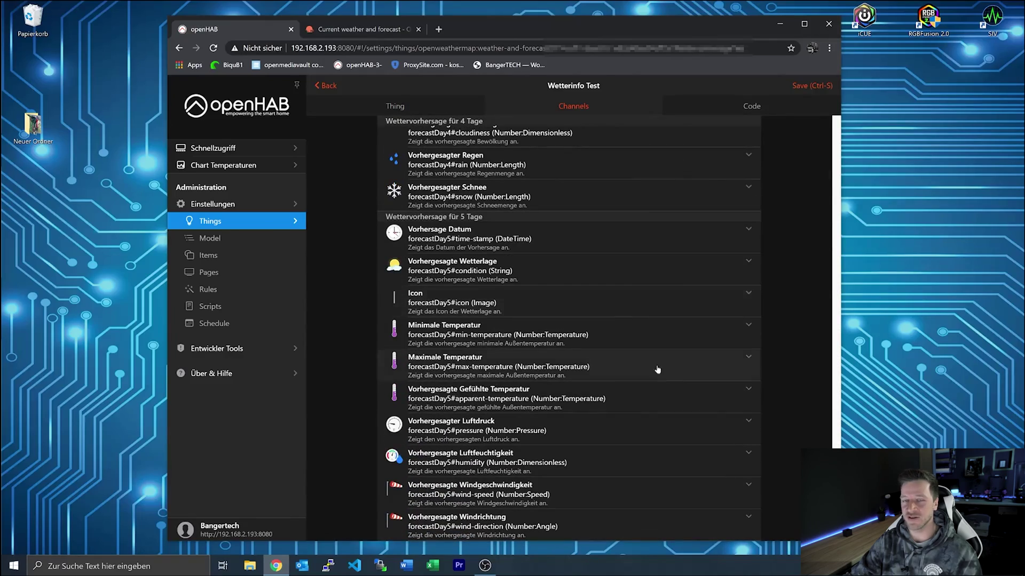
scroll(674, 398, "up", 20)
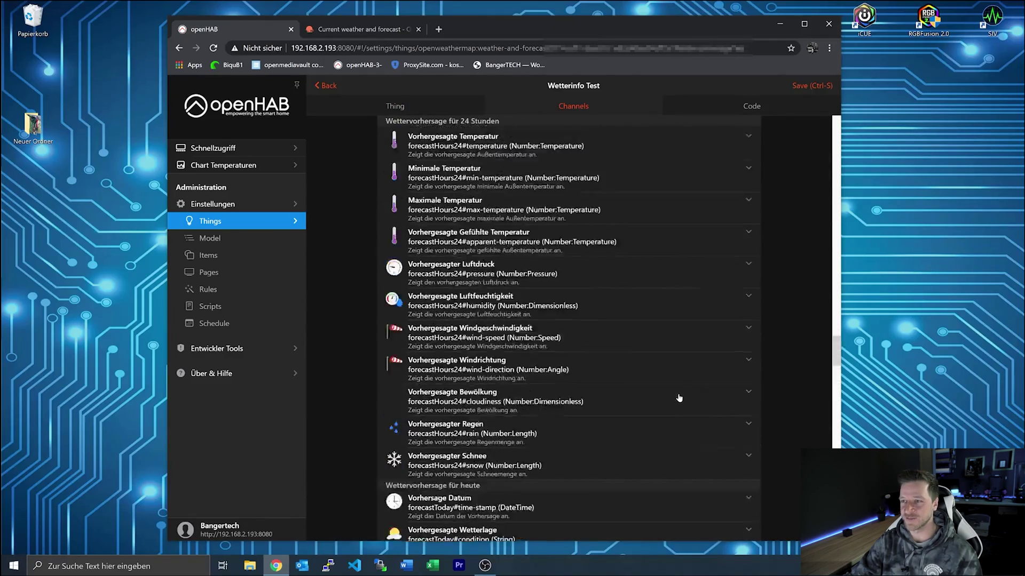
scroll(678, 398, "up", 10)
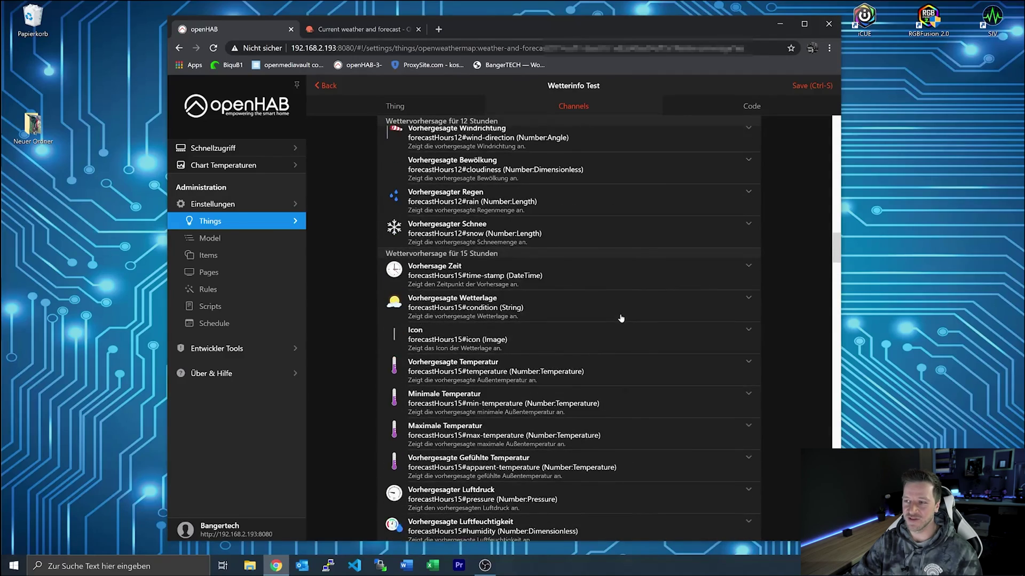
scroll(620, 317, "up", 20)
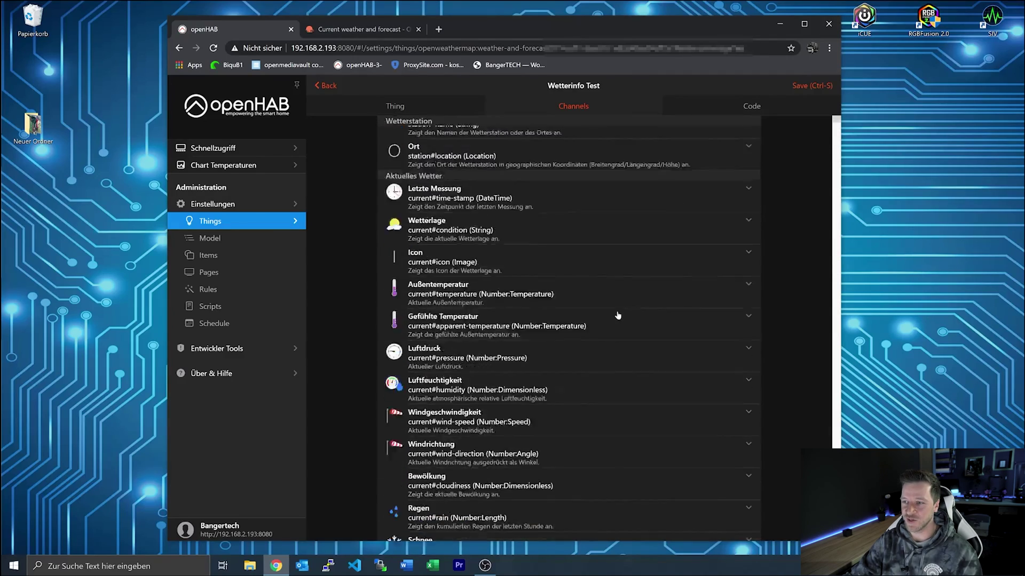
scroll(618, 317, "down", 3)
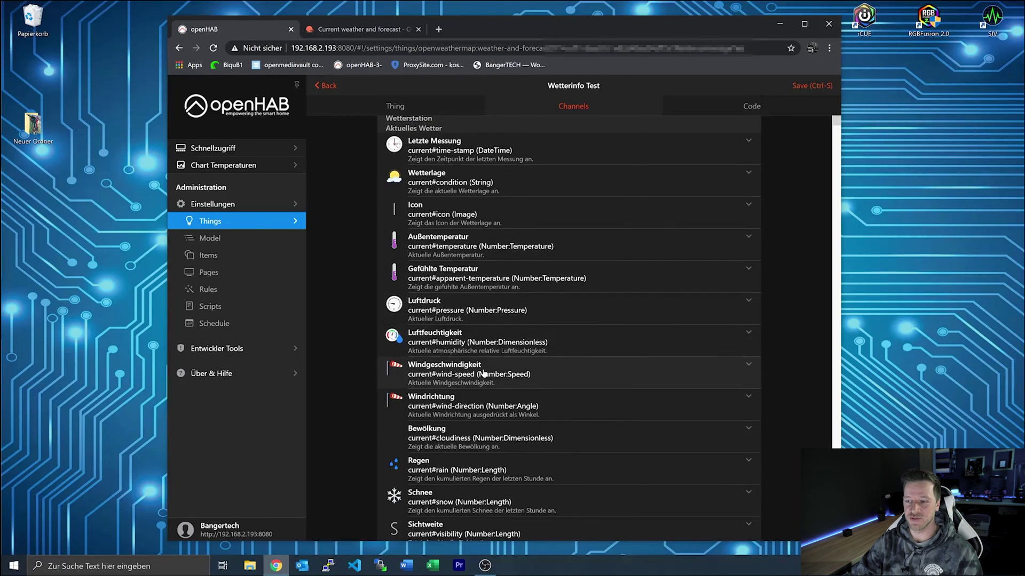
scroll(505, 433, "down", 4)
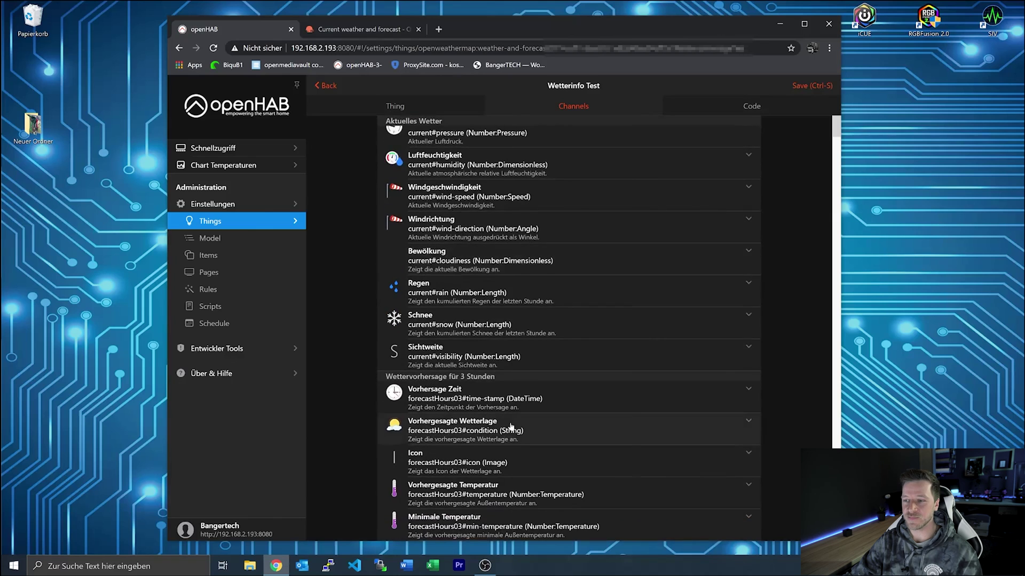
scroll(510, 427, "down", 2)
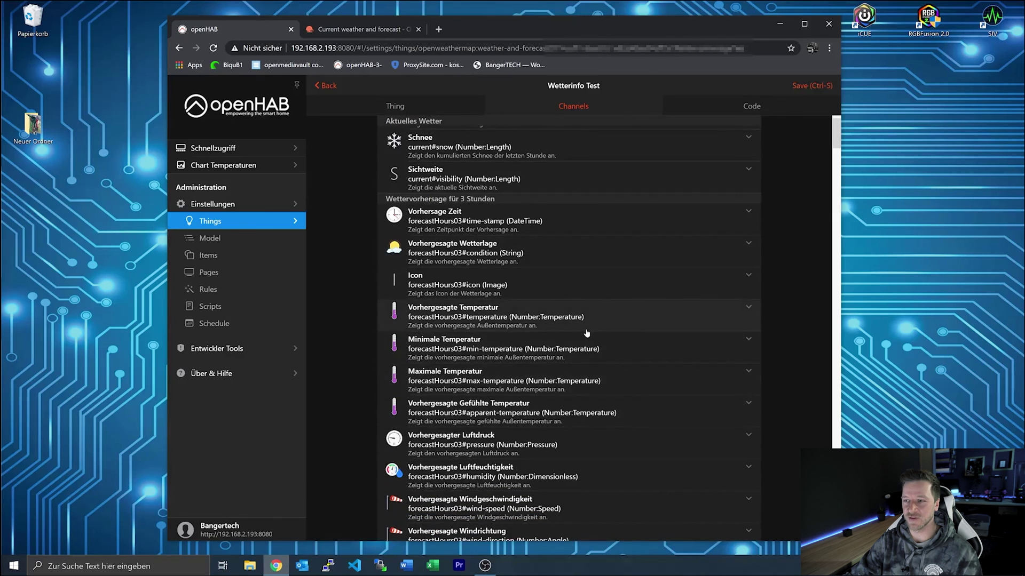
Link the current-weather Schnee channel to a new item WetterinfoTest_Schnee labelled "Schnee Test" without a profile, and save the thing.
scroll(611, 296, "up", 2)
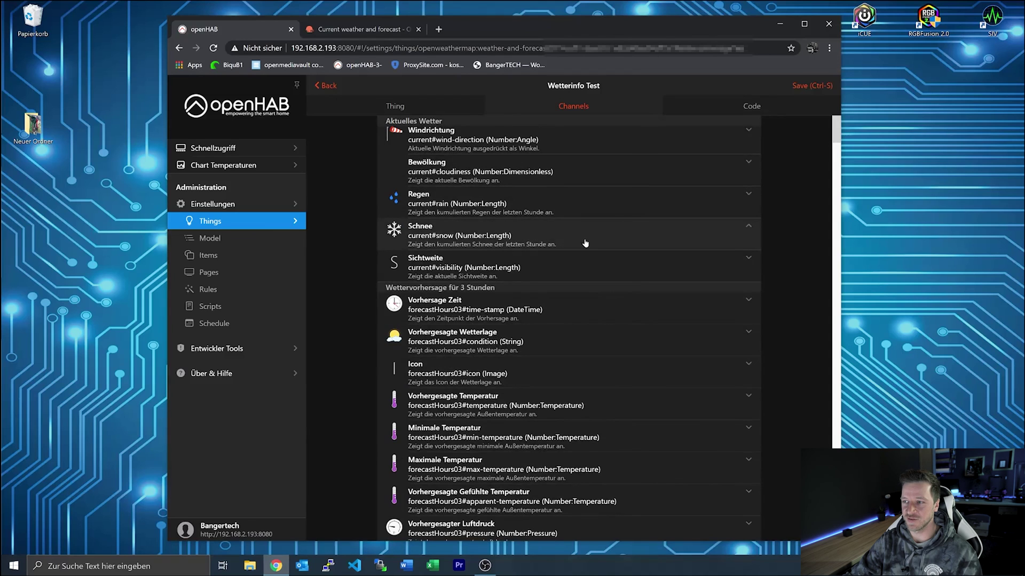
left_click(401, 259)
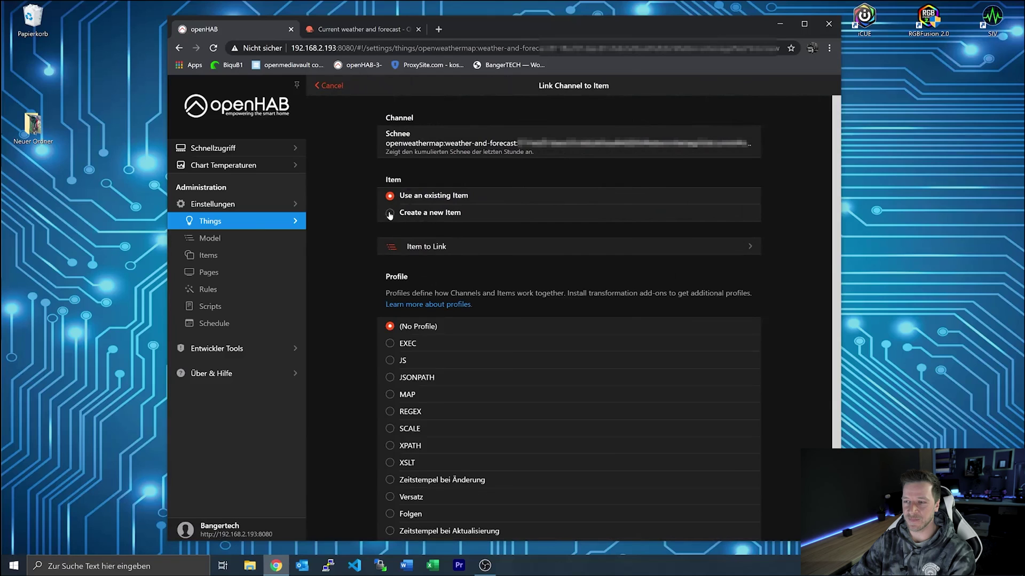
left_click(390, 214)
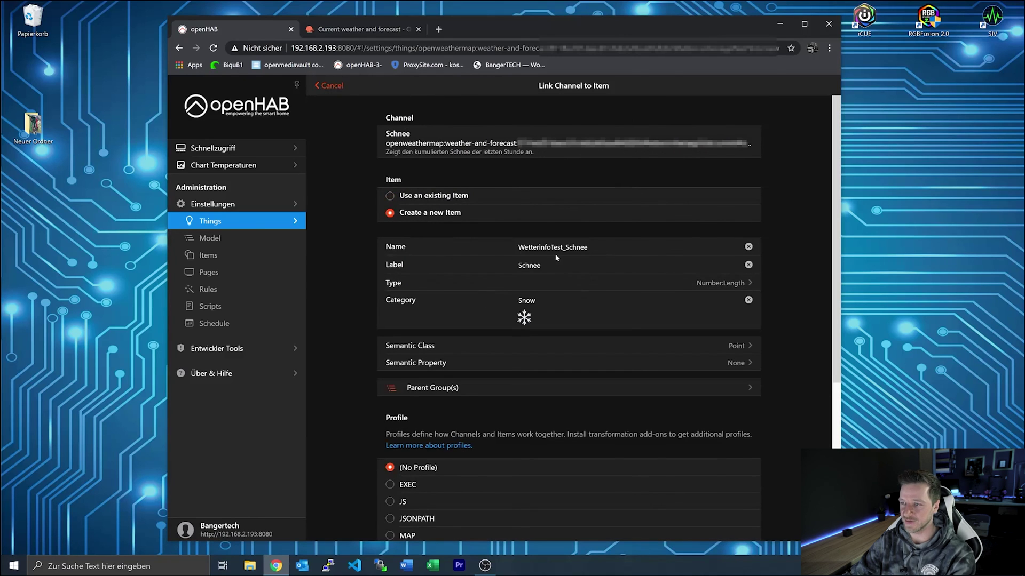
type("Test")
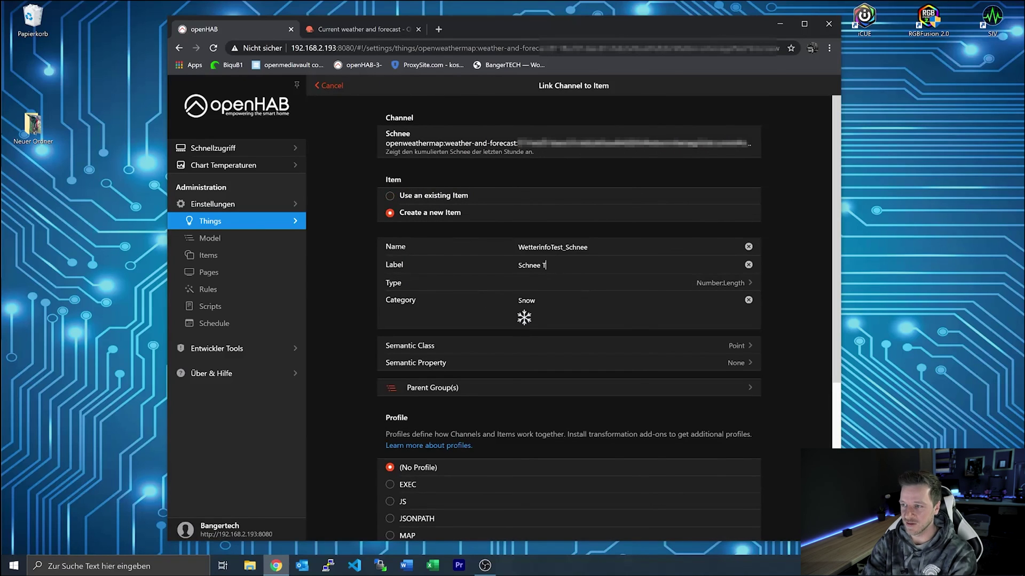
left_click(539, 315)
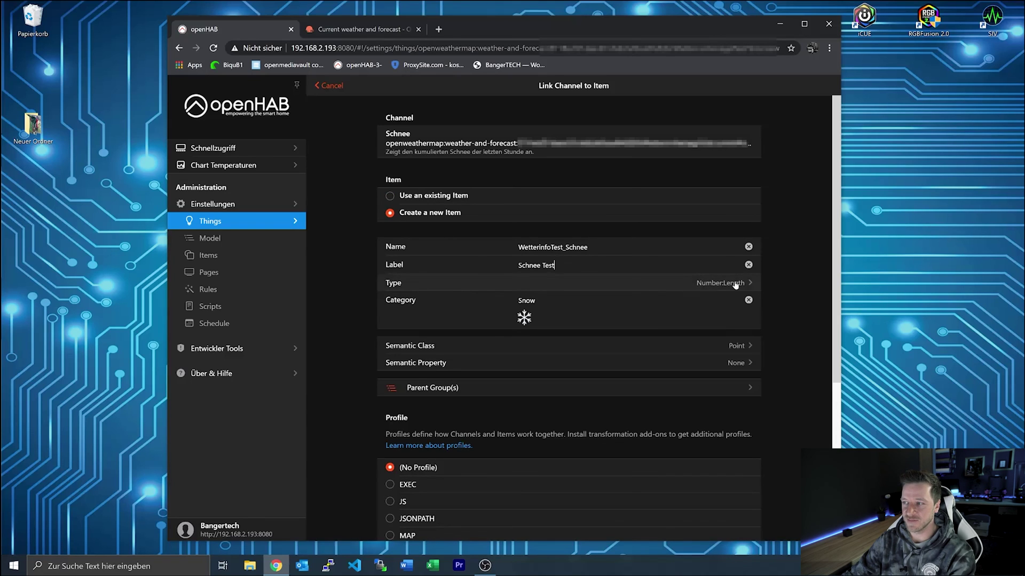
scroll(551, 326, "down", 5)
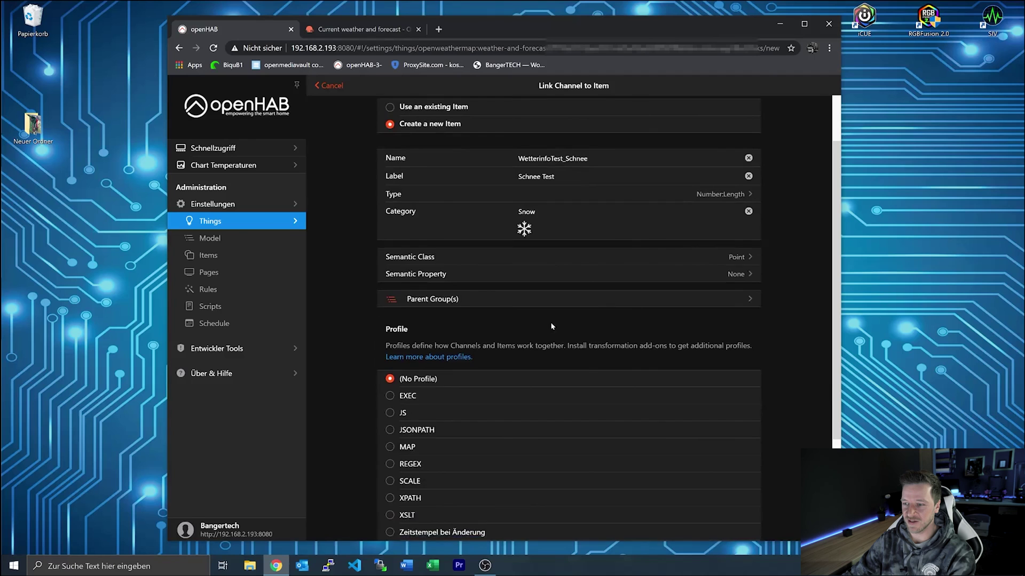
left_click(587, 515)
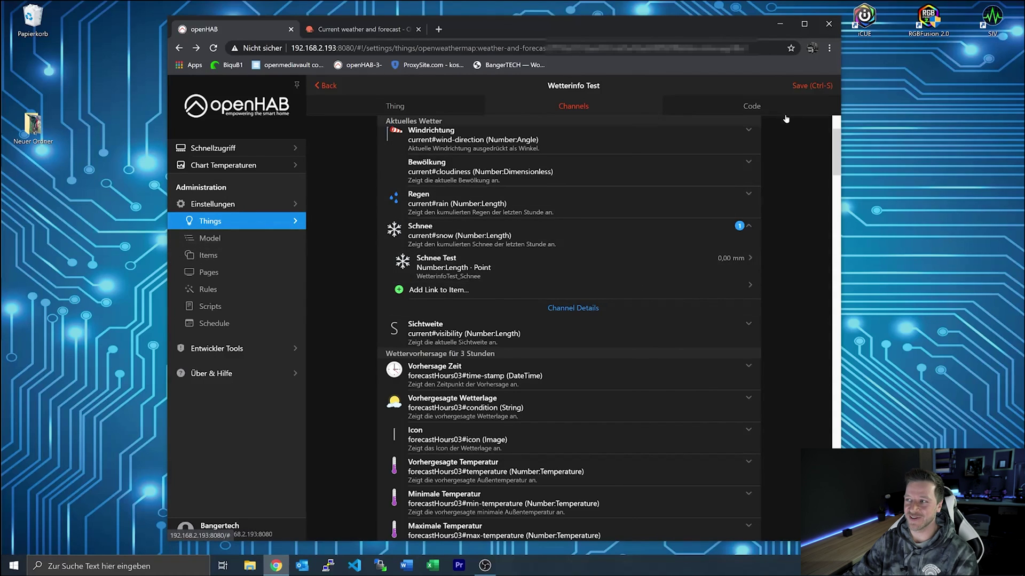
left_click(801, 88)
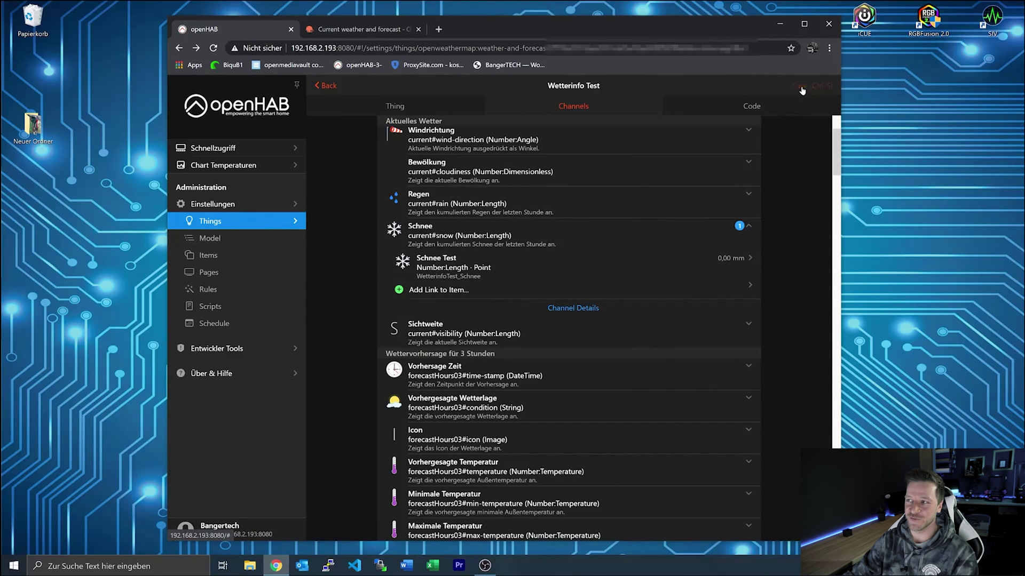
Inspect the Schnee Test and Vorhergesagter Schnee points in the semantic model and return to the Übersicht page.
left_click(225, 243)
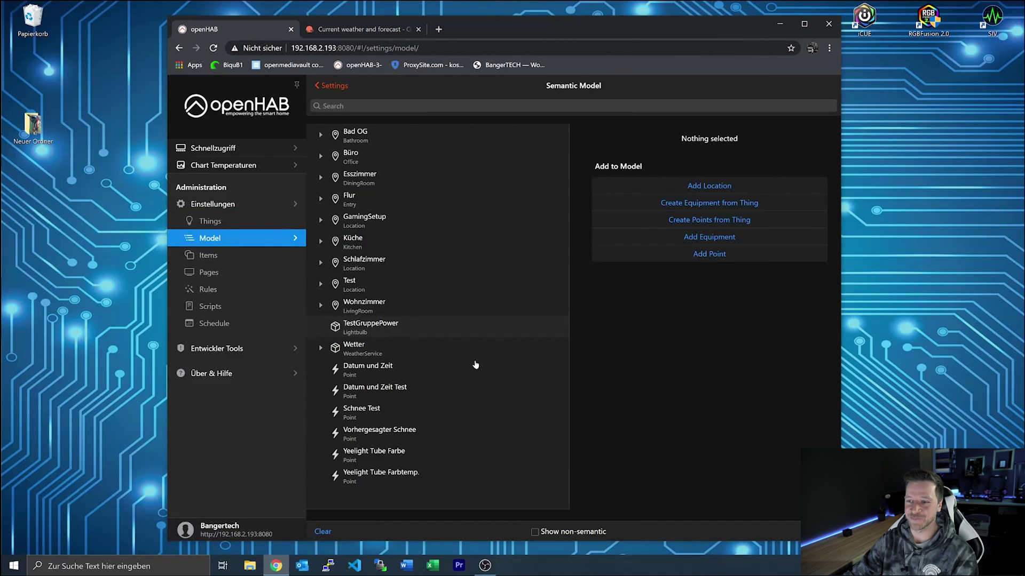
left_click(395, 415)
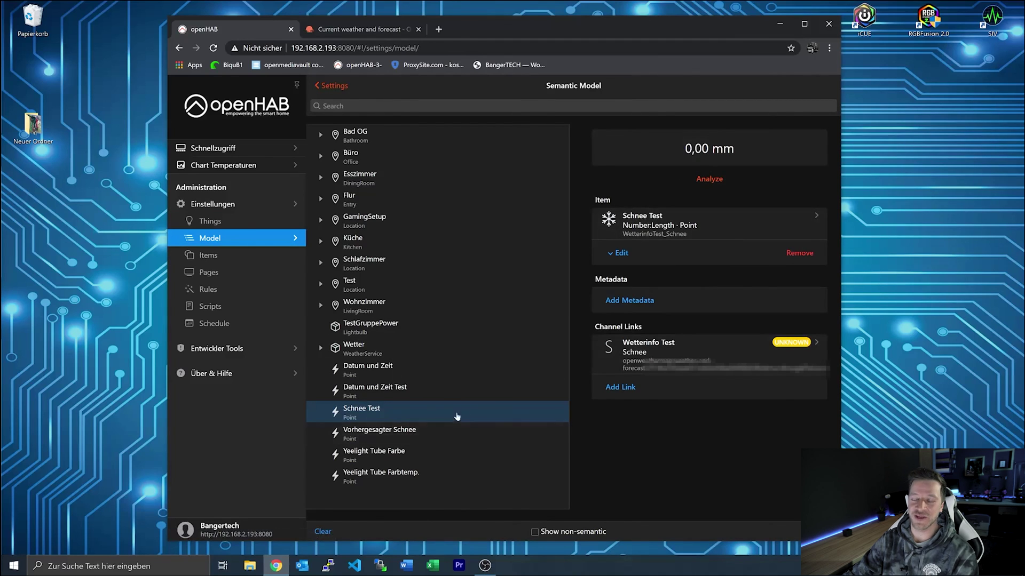
left_click(419, 437)
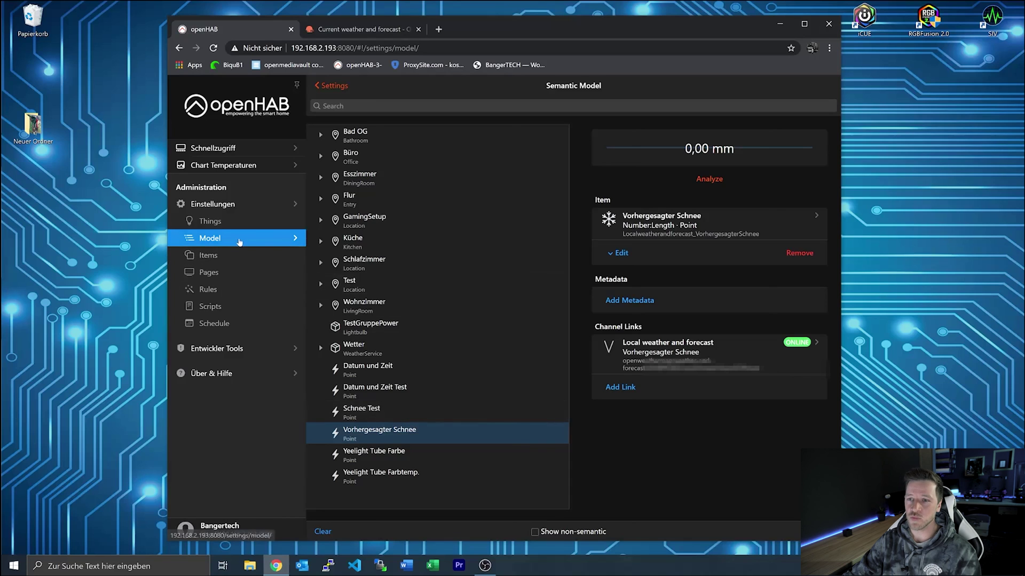
left_click(389, 417)
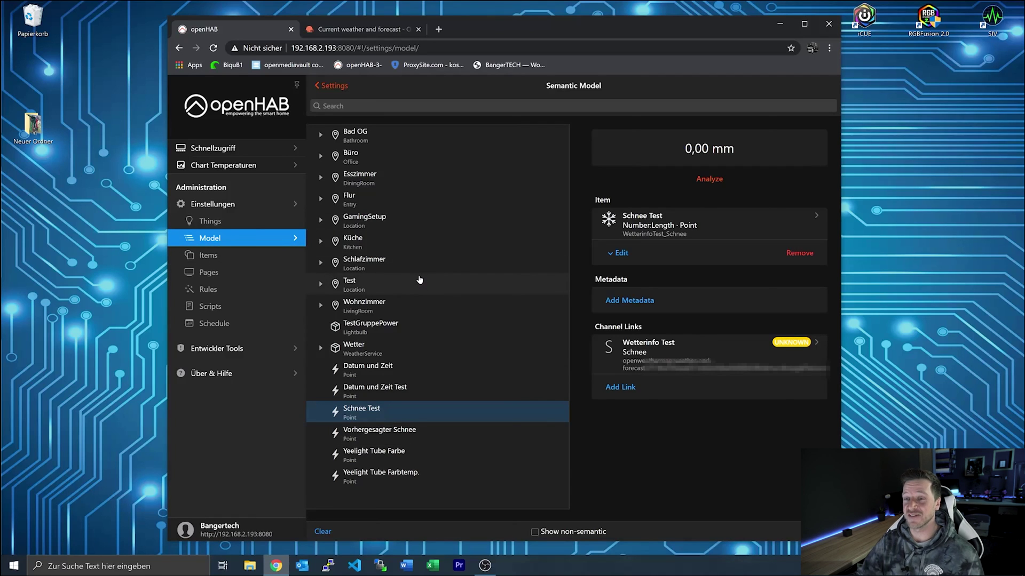
left_click(235, 113)
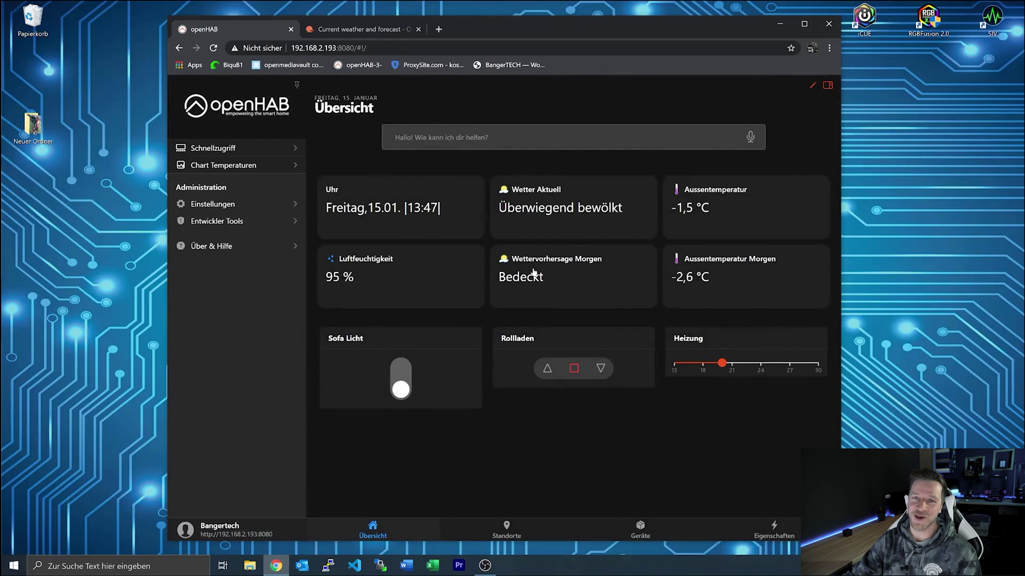